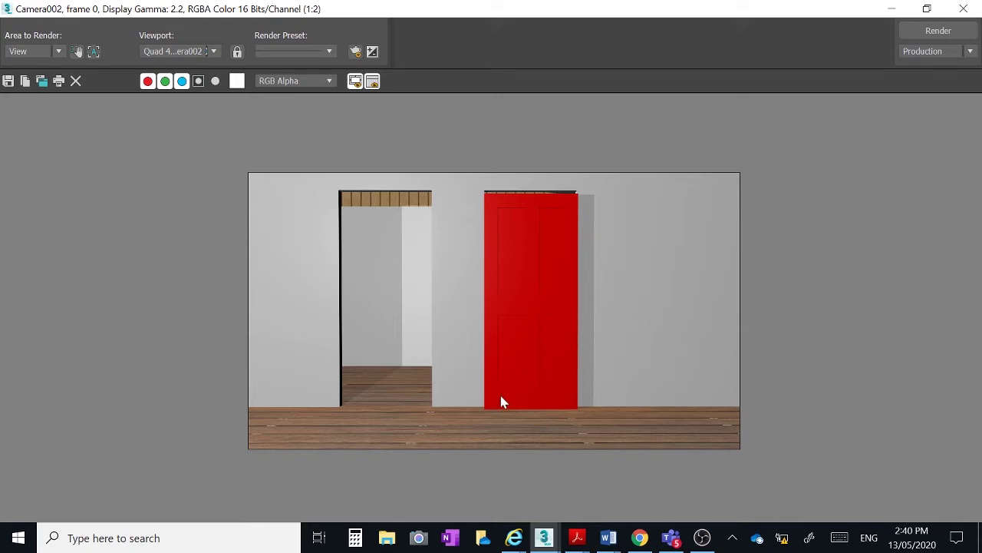
Minimize the rendered frame and bring the long floor box into view in the Top viewport
click(891, 8)
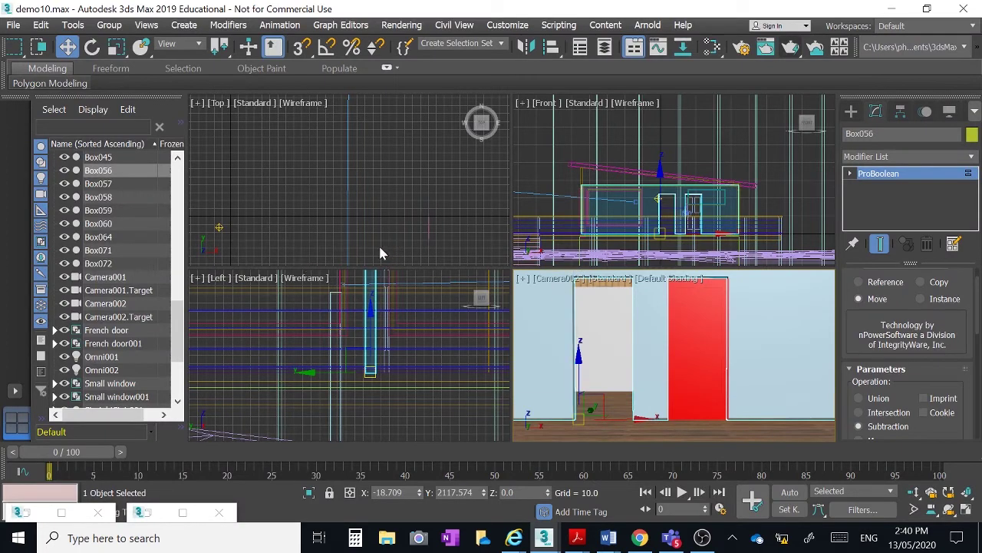
scroll(418, 186, down, 2)
scroll(395, 186, up, 2)
scroll(376, 154, up, 3)
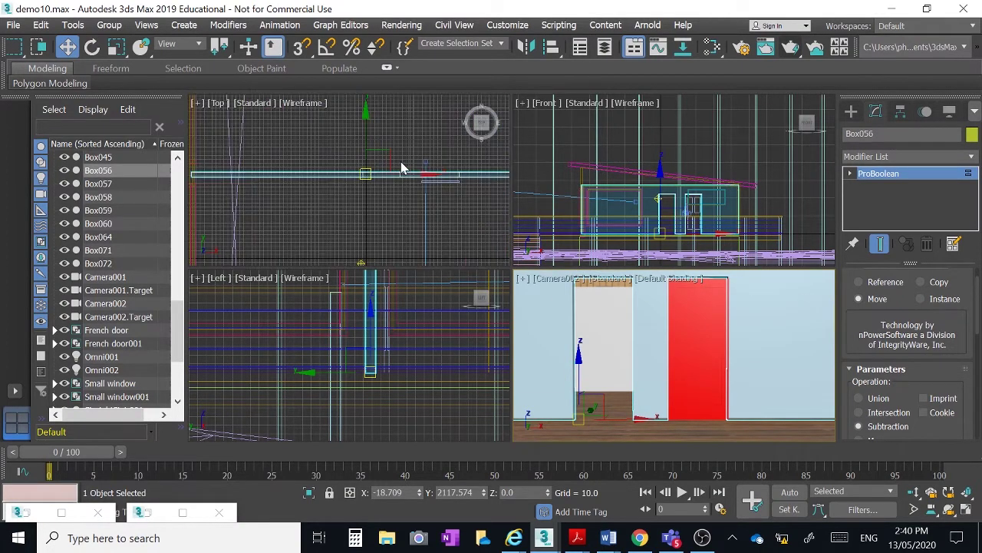
middle_drag(401, 170, 268, 185)
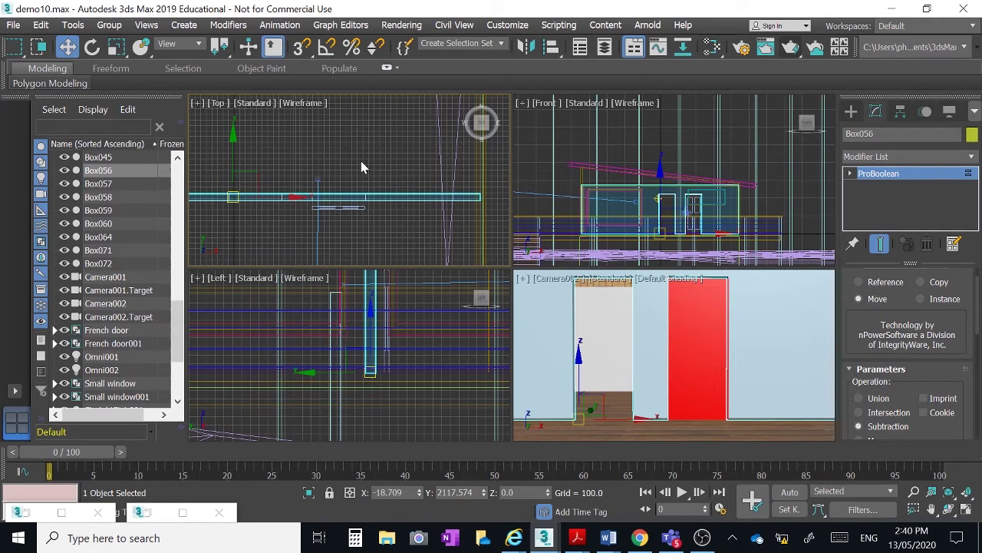
Delete Box056, maximize the Top viewport and nudge Box072 up and sideways
key(alt+h)
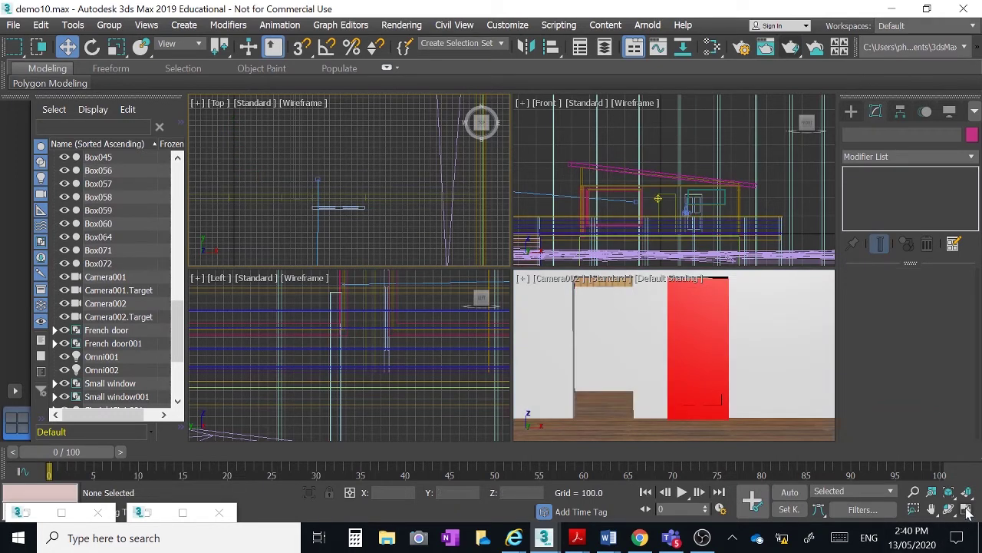
click(966, 511)
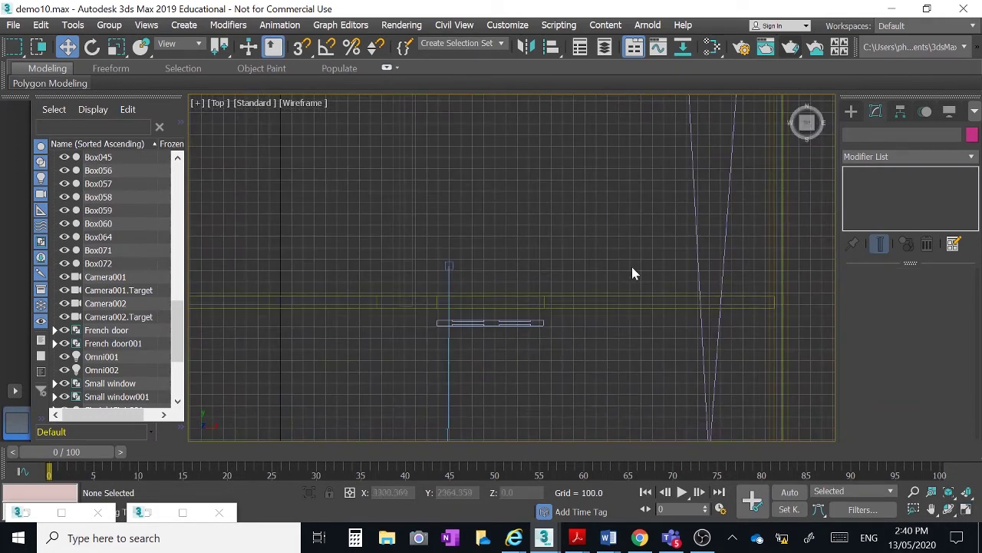
click(477, 326)
drag(491, 294, 496, 274)
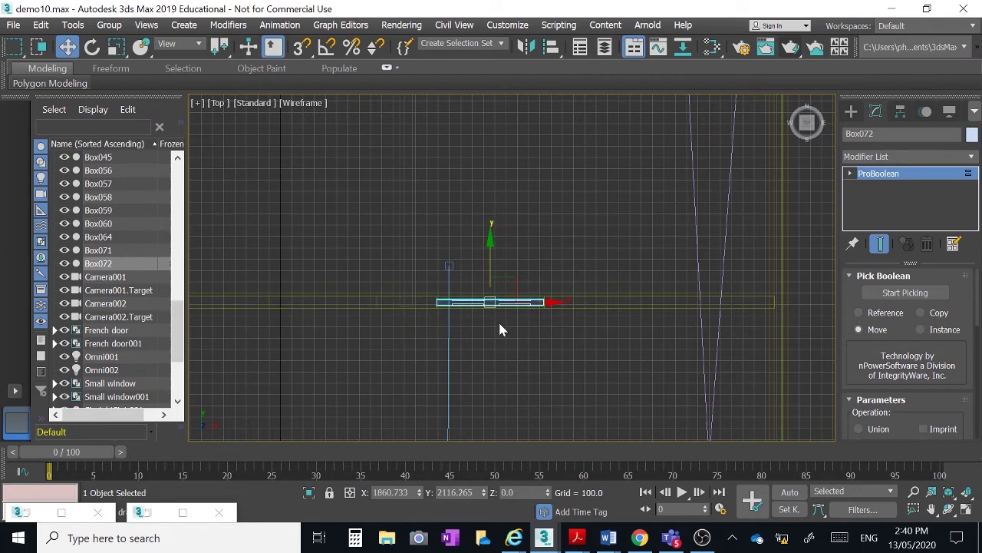
scroll(499, 318, up, 5)
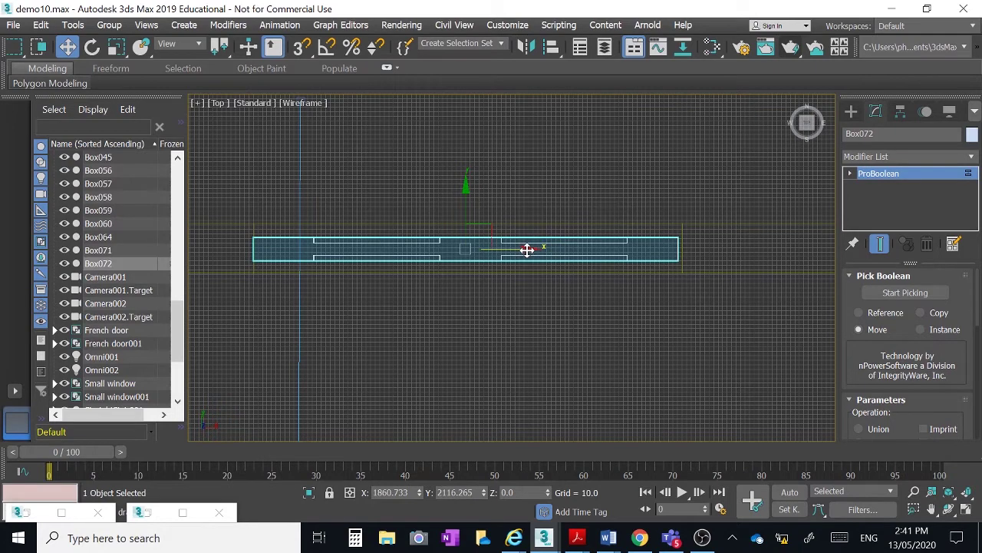
drag(526, 250, 530, 250)
drag(467, 208, 471, 197)
drag(521, 241, 521, 240)
Pan along the length of the box and nudge Box072 slightly further up along Y
scroll(268, 243, up, 5)
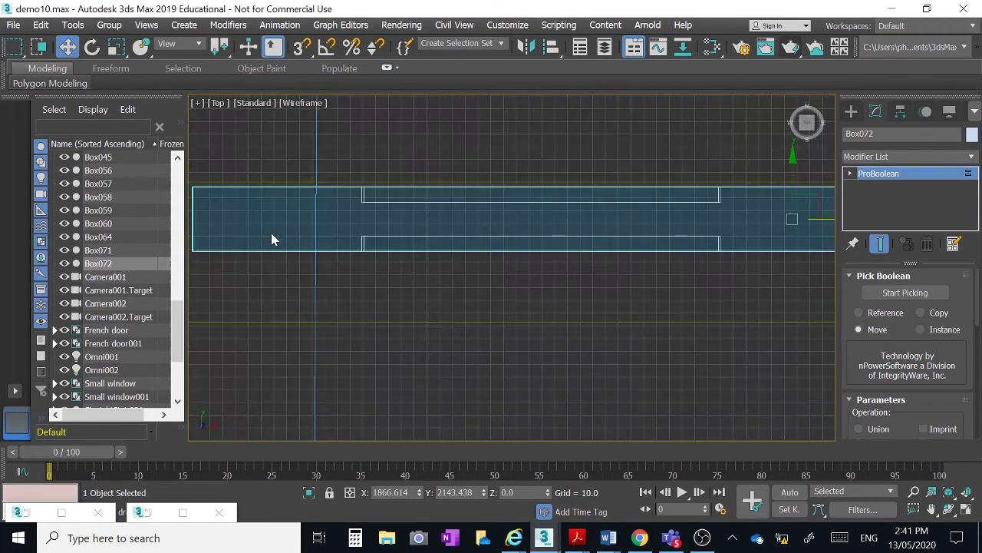
middle_drag(268, 243, 191, 268)
middle_drag(102, 263, 782, 255)
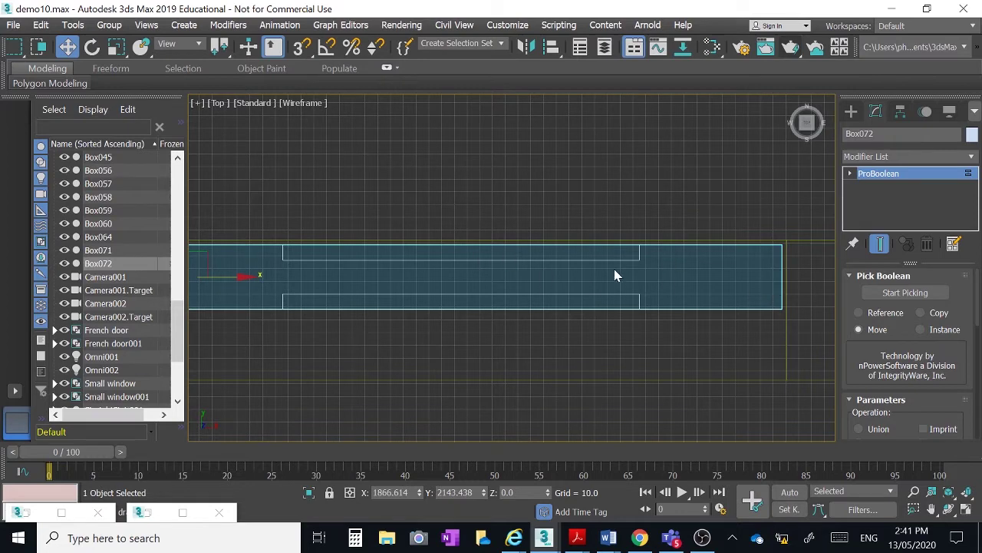
scroll(514, 259, down, 3)
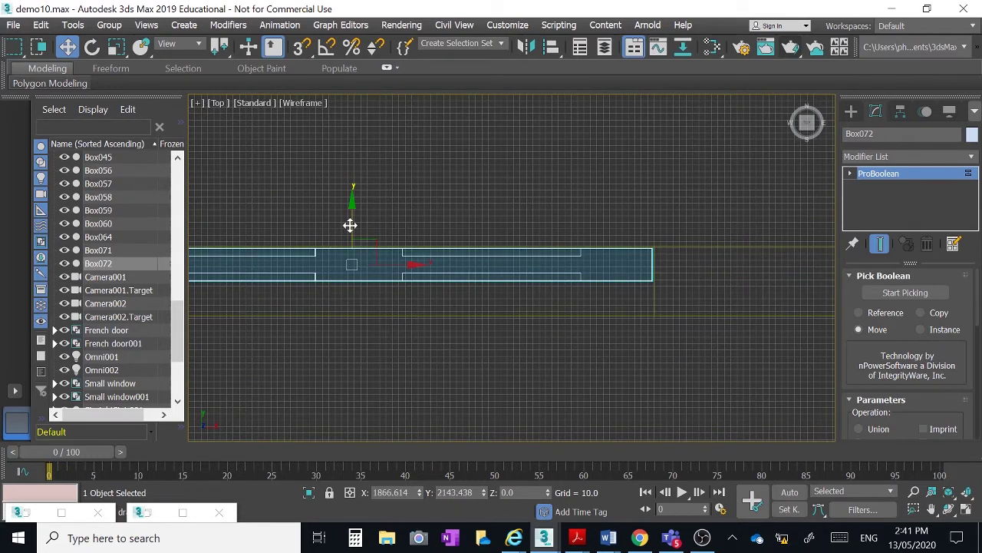
drag(350, 225, 351, 223)
scroll(418, 215, down, 3)
middle_drag(469, 234, 565, 265)
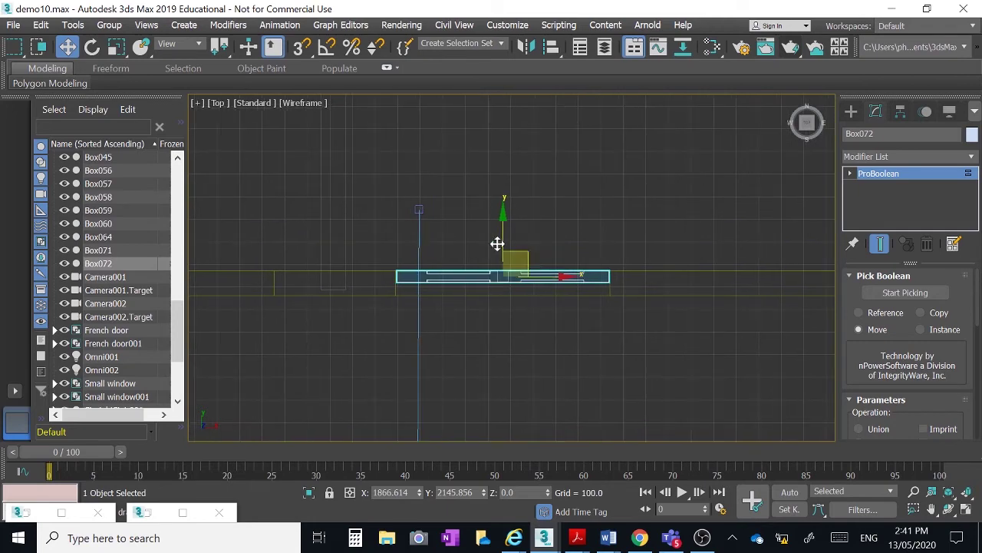
click(91, 47)
drag(559, 222, 597, 249)
right_click(597, 249)
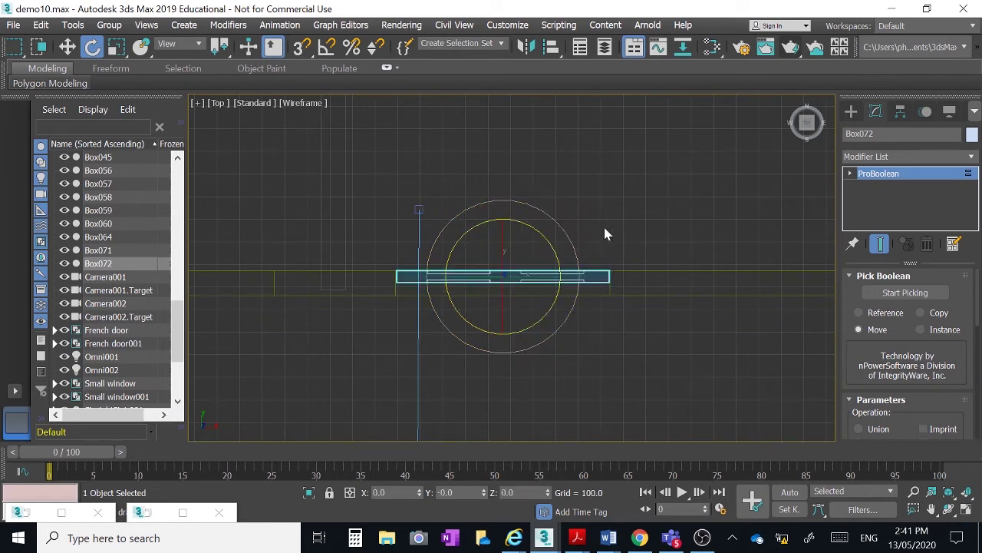
scroll(612, 264, up, 5)
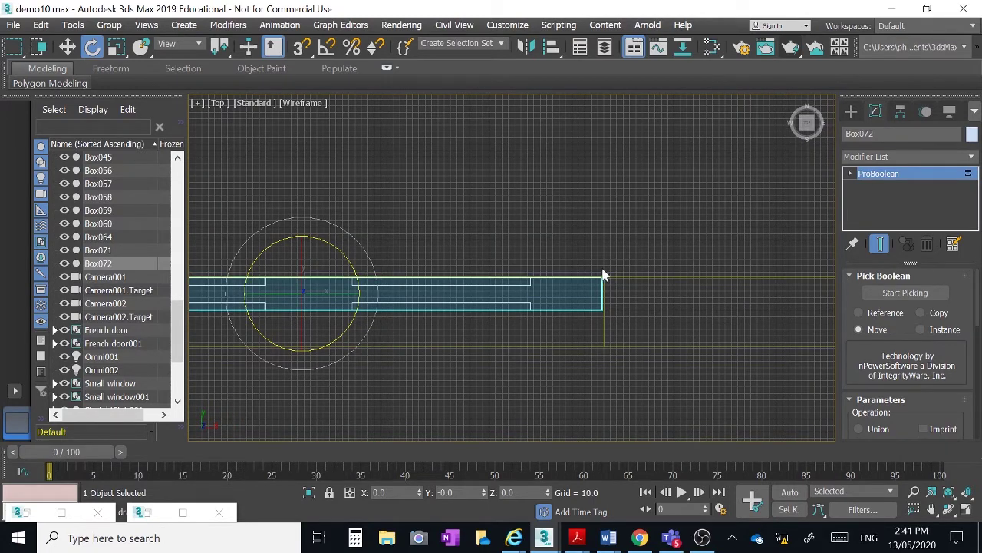
Use Affect Pivot Only to move Box072's pivot to the box's right-hand end
click(902, 113)
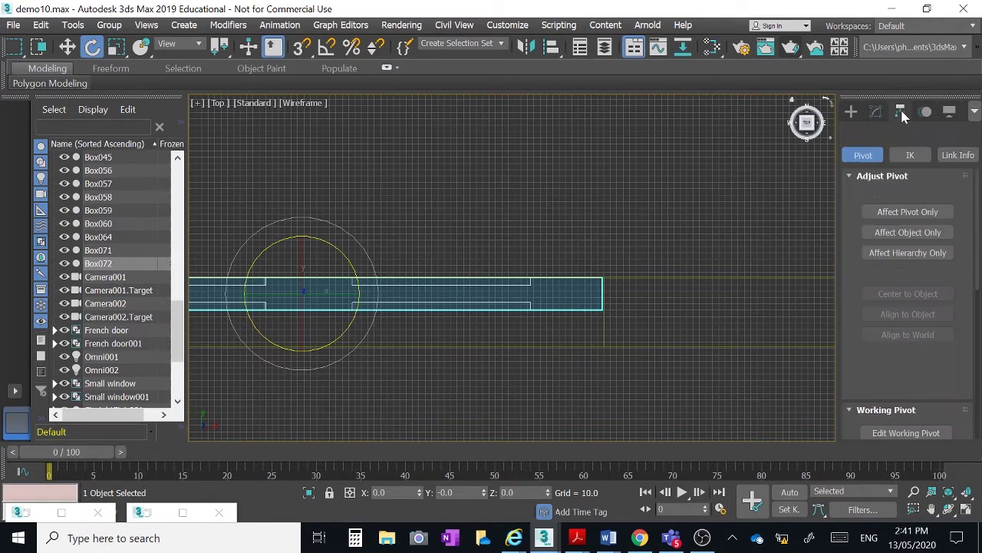
click(902, 212)
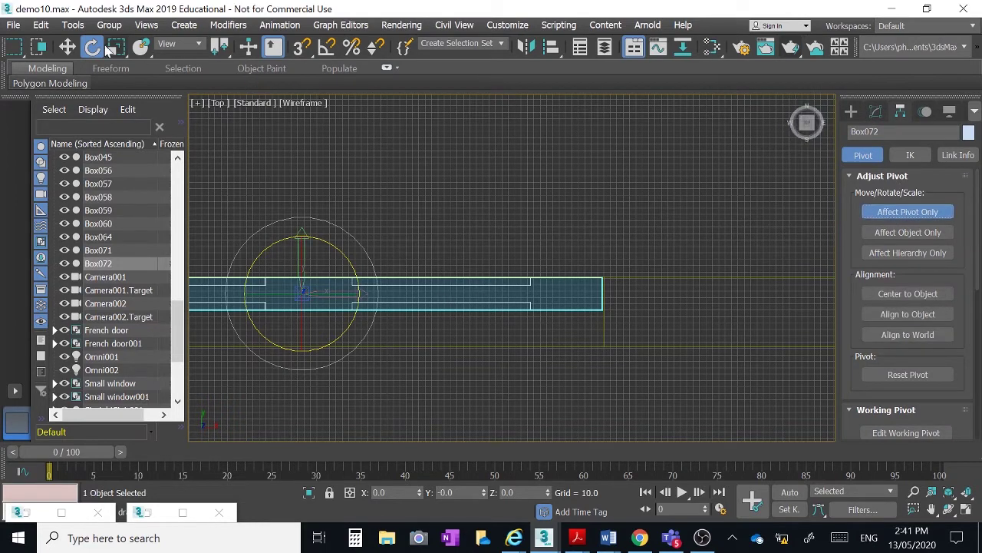
click(66, 47)
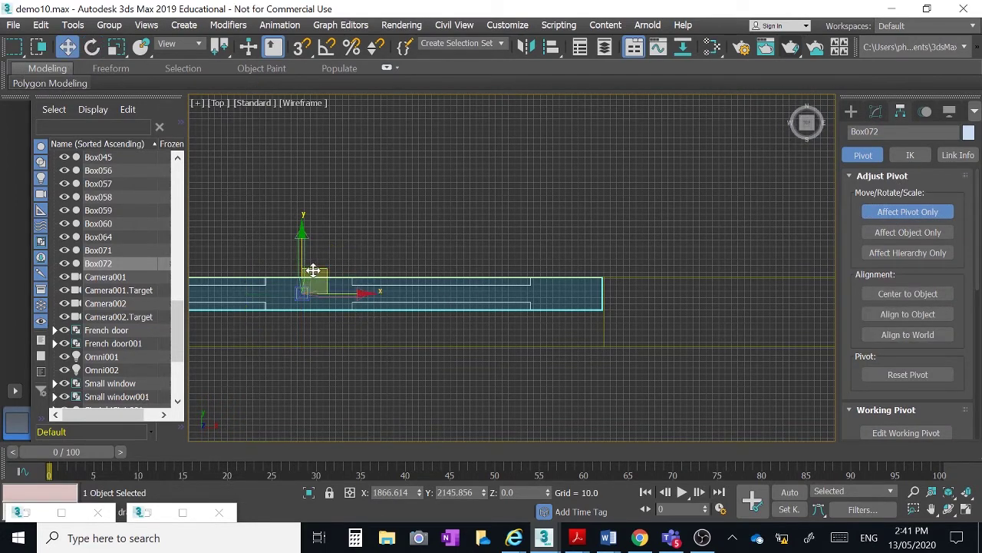
drag(313, 274, 614, 256)
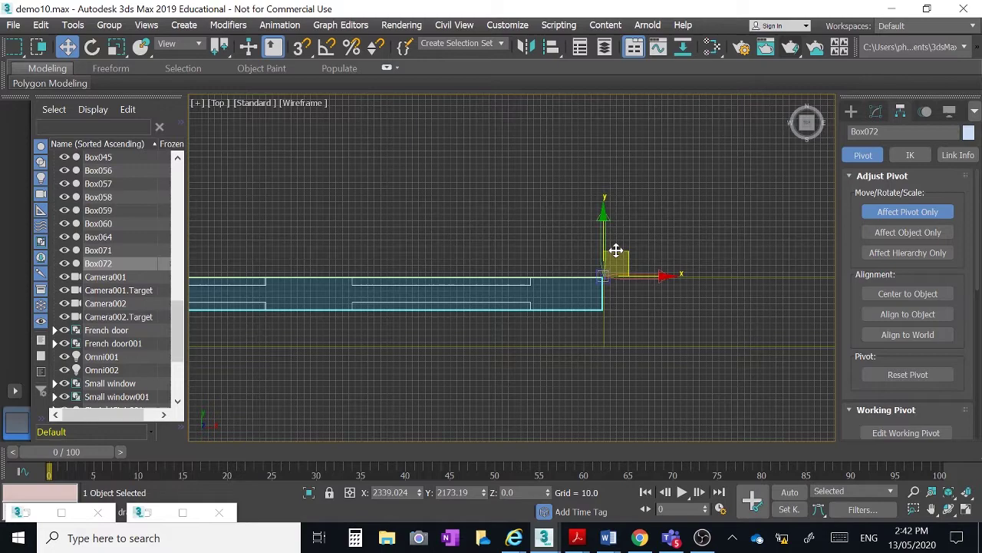
click(879, 214)
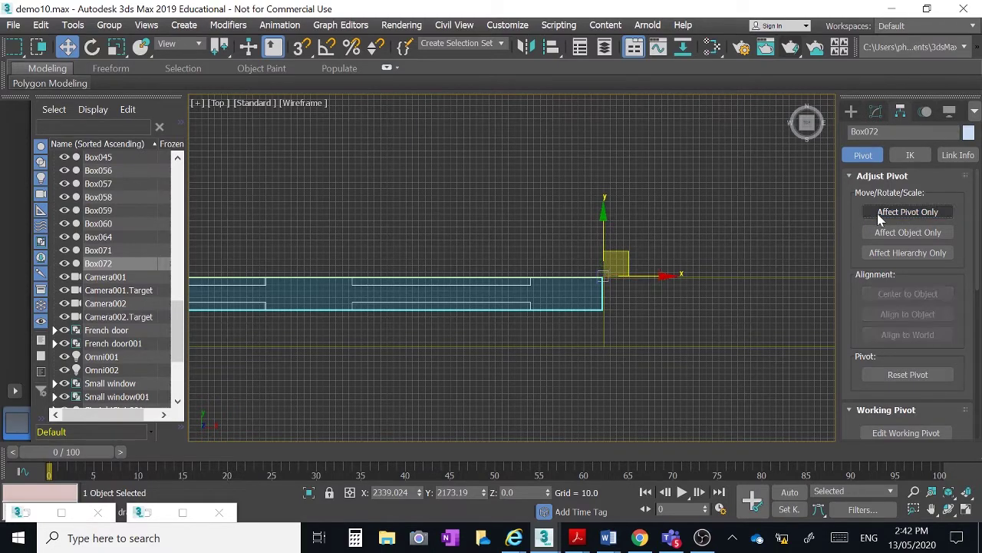
scroll(606, 228, down, 5)
middle_drag(612, 233, 610, 261)
click(92, 47)
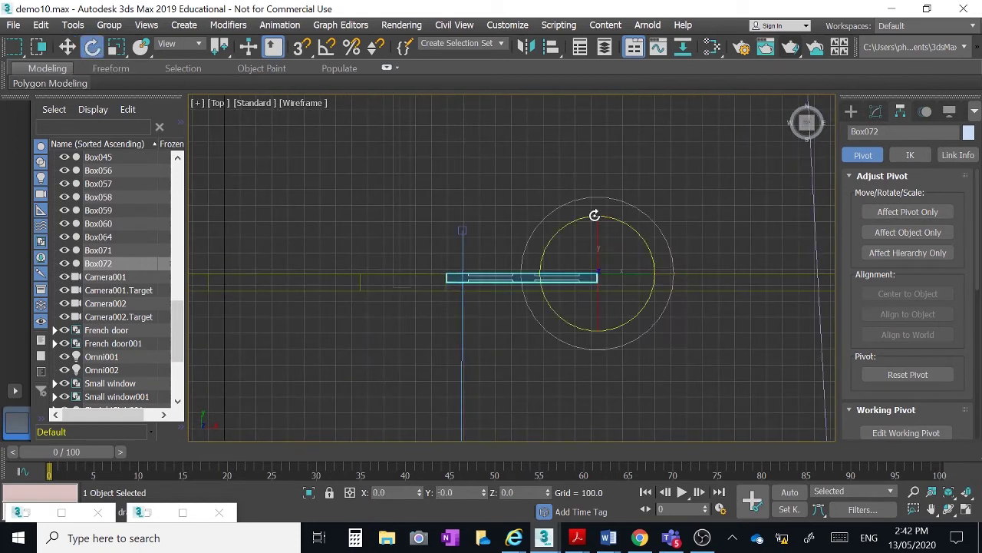
mouse_move(629, 204)
mouse_down()
mouse_move(759, 259)
mouse_move(777, 294)
mouse_move(711, 235)
mouse_move(634, 195)
mouse_move(775, 257)
mouse_move(691, 208)
mouse_move(630, 201)
mouse_up()
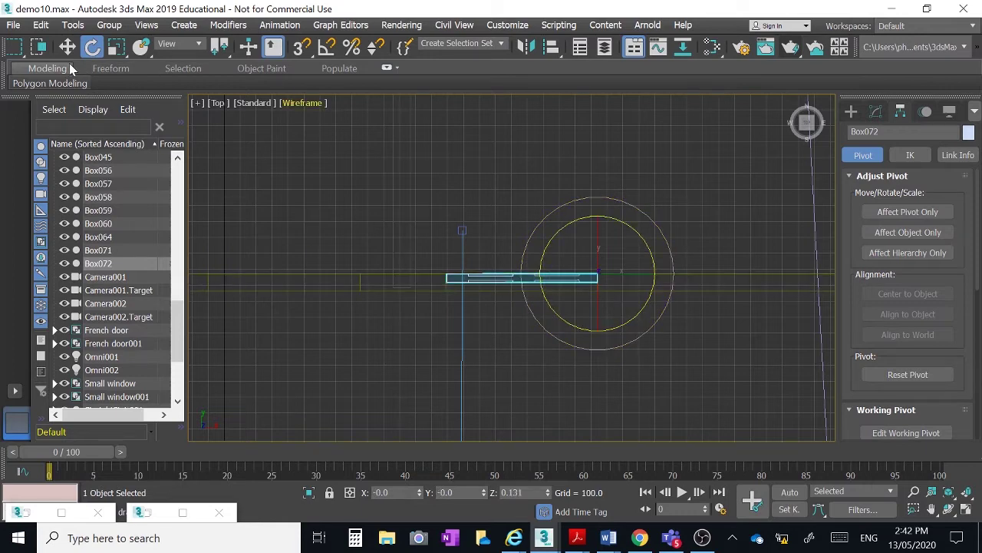
Clone Box072 as a copy named Box073 and move it left along X
click(41, 24)
click(84, 143)
click(450, 328)
click(67, 47)
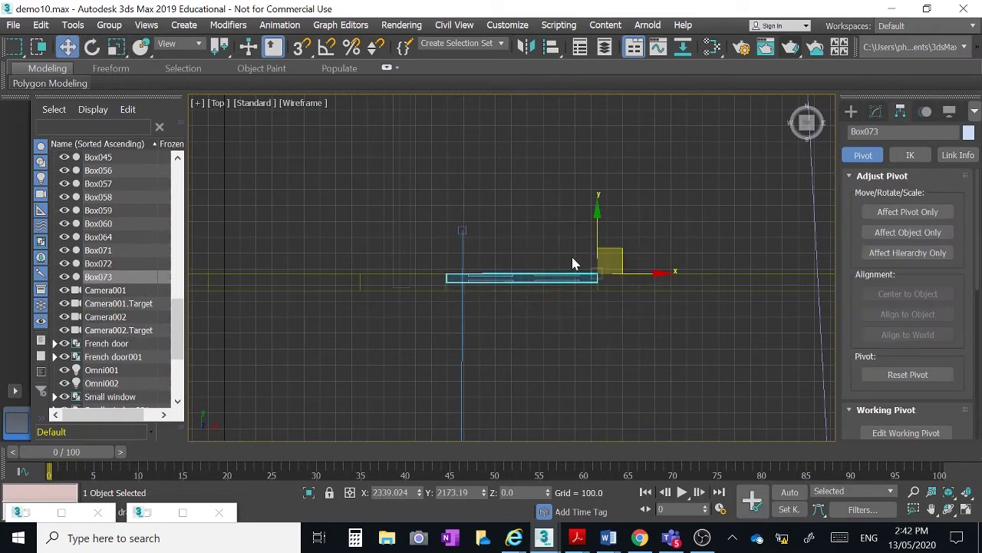
drag(642, 272, 405, 266)
scroll(388, 240, down, 5)
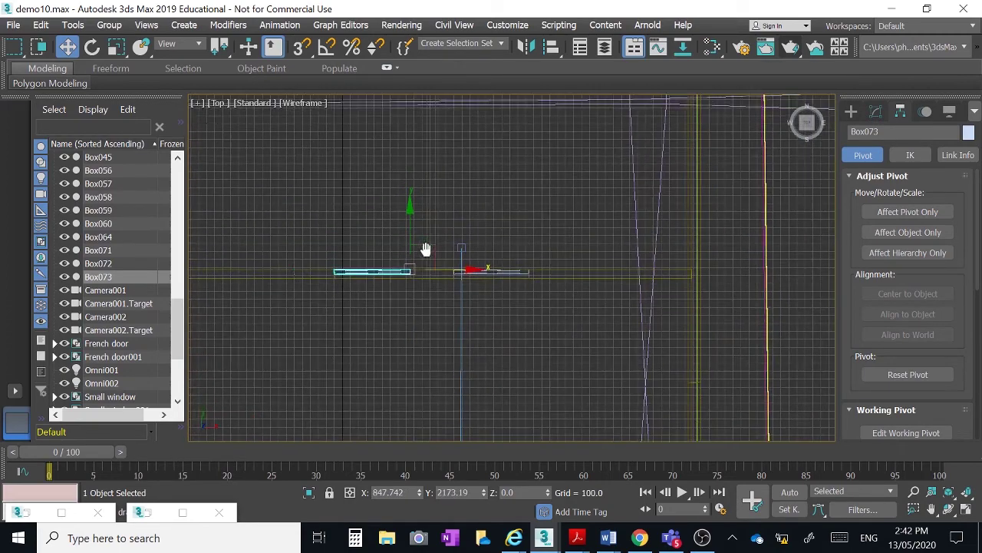
Rotate Box073 upright to about -90° on Z
click(91, 49)
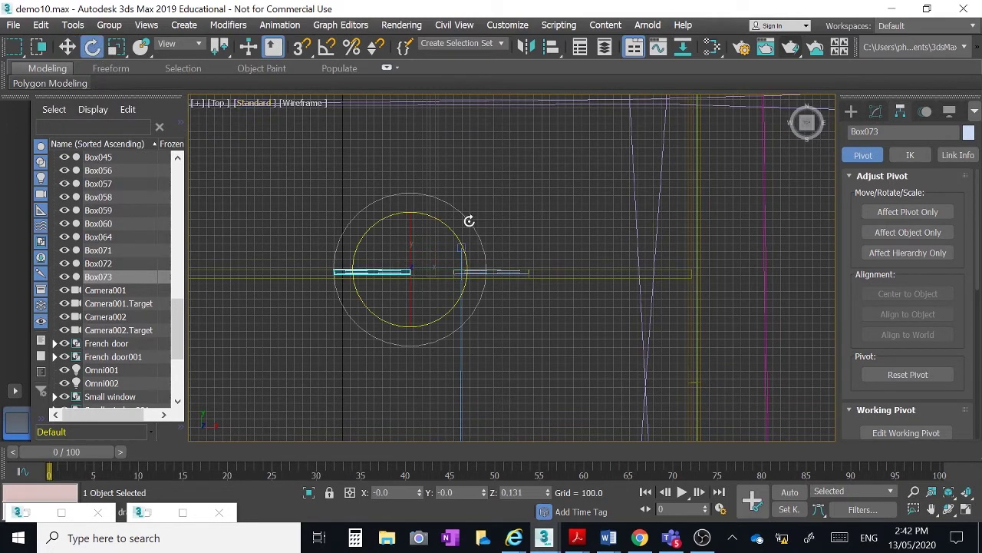
drag(470, 221, 548, 272)
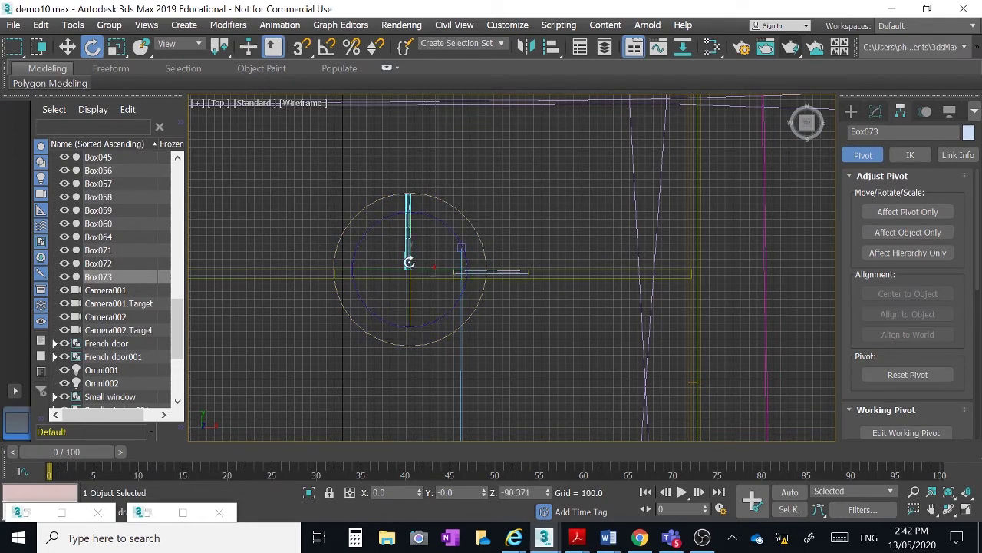
scroll(418, 201, up, 4)
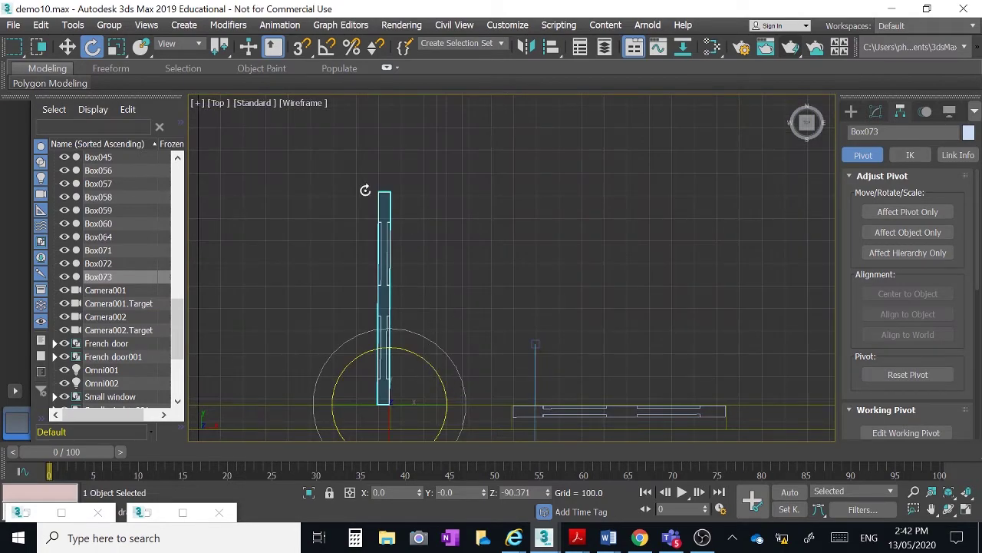
click(67, 48)
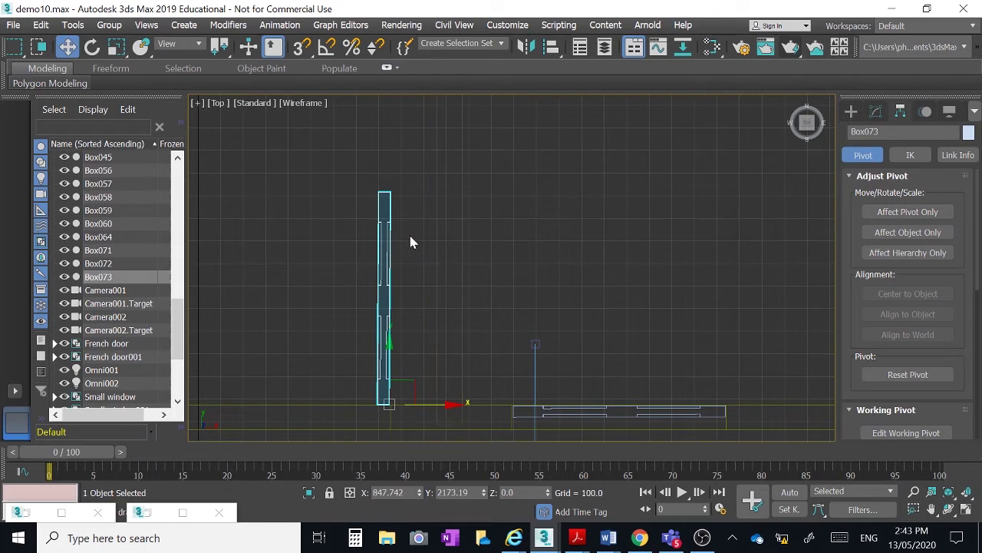
Test-rotate door panel Box072, then cancel so it lies flat again
click(628, 412)
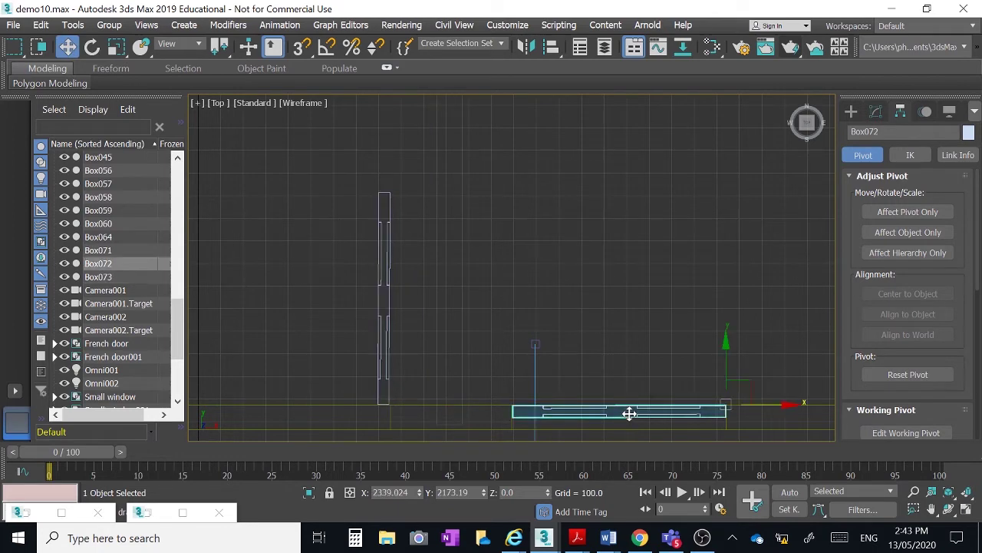
click(91, 47)
drag(664, 353, 714, 296)
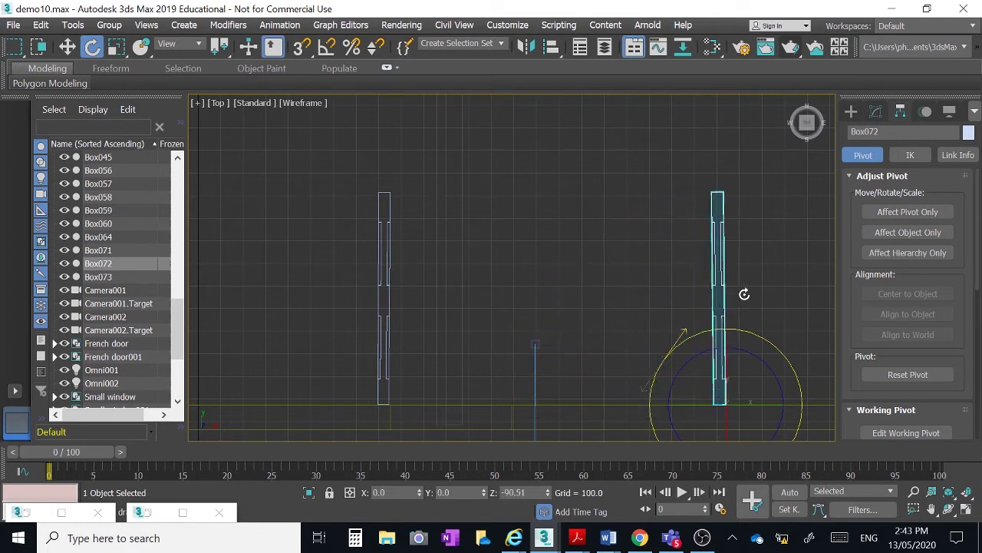
mouse_move(747, 294)
mouse_down()
mouse_move(770, 294)
mouse_move(709, 299)
mouse_move(836, 325)
mouse_move(733, 291)
mouse_move(760, 296)
mouse_up()
right_click(749, 302)
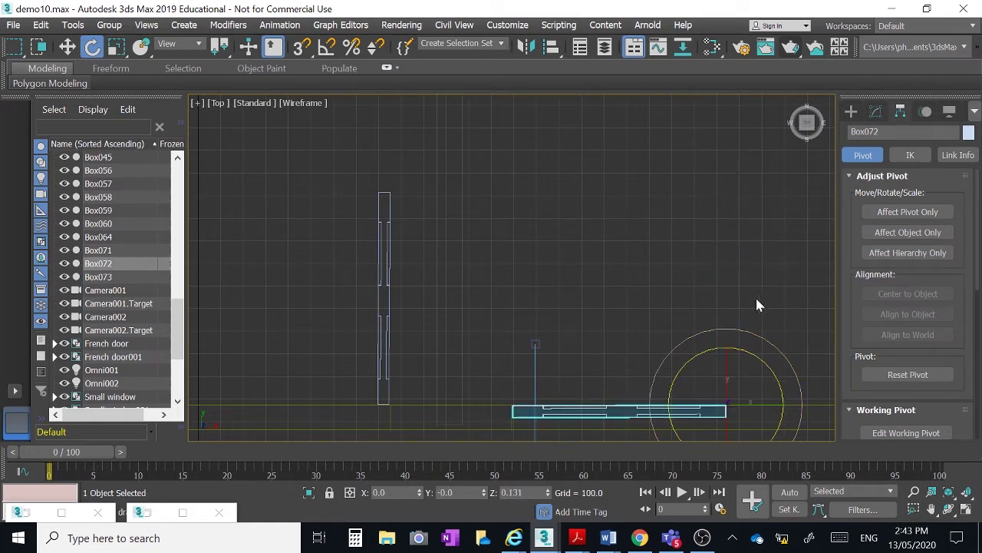
With Affect Pivot Only, move Box072's pivot to the panel's left end as a hinge
click(894, 215)
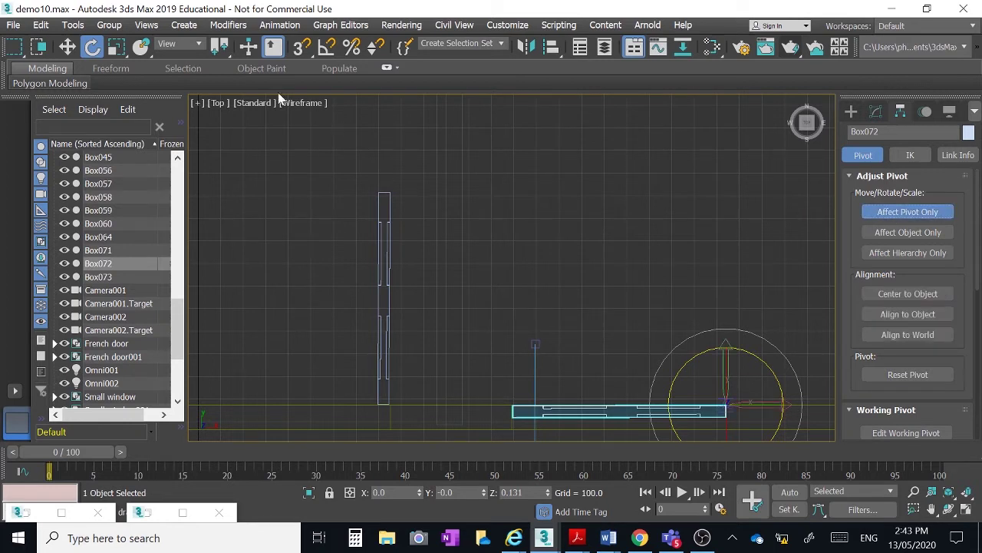
click(68, 47)
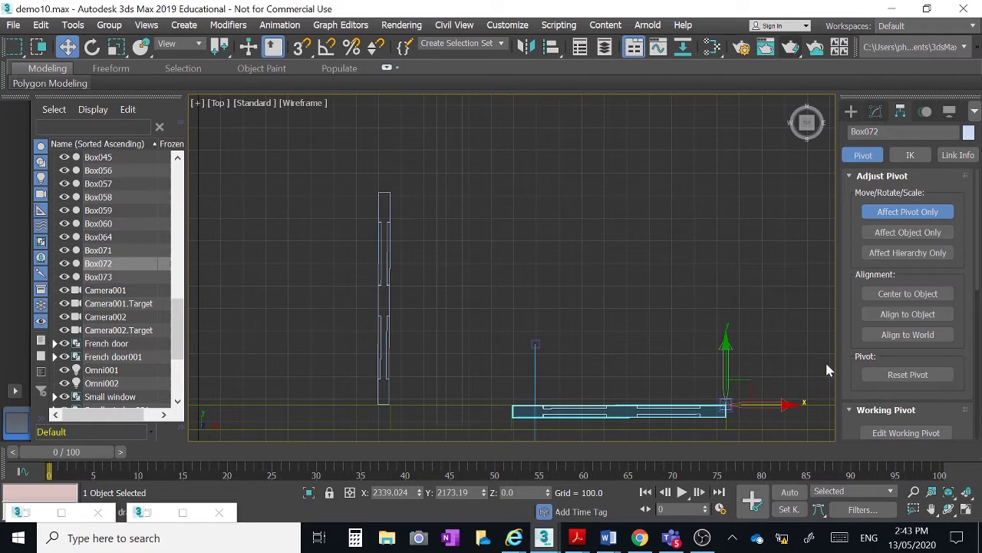
drag(772, 405, 556, 389)
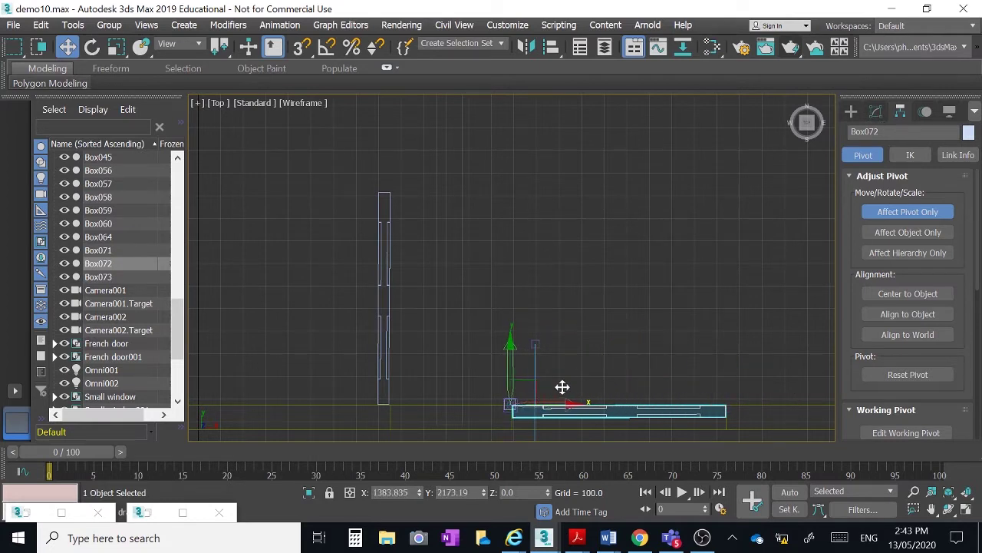
click(889, 213)
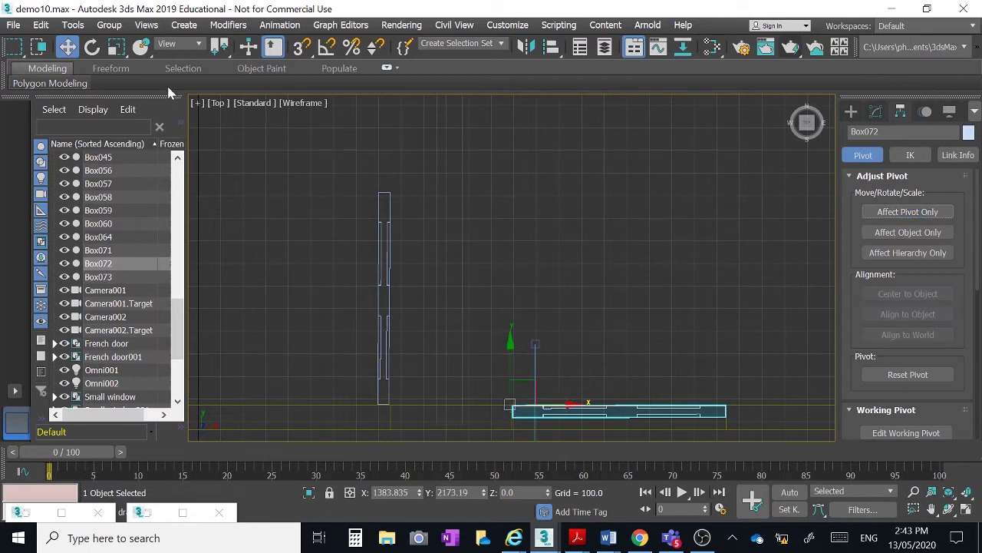
click(92, 47)
In the maximized Top view, swing Box072 and Box073 around their pivots
click(441, 368)
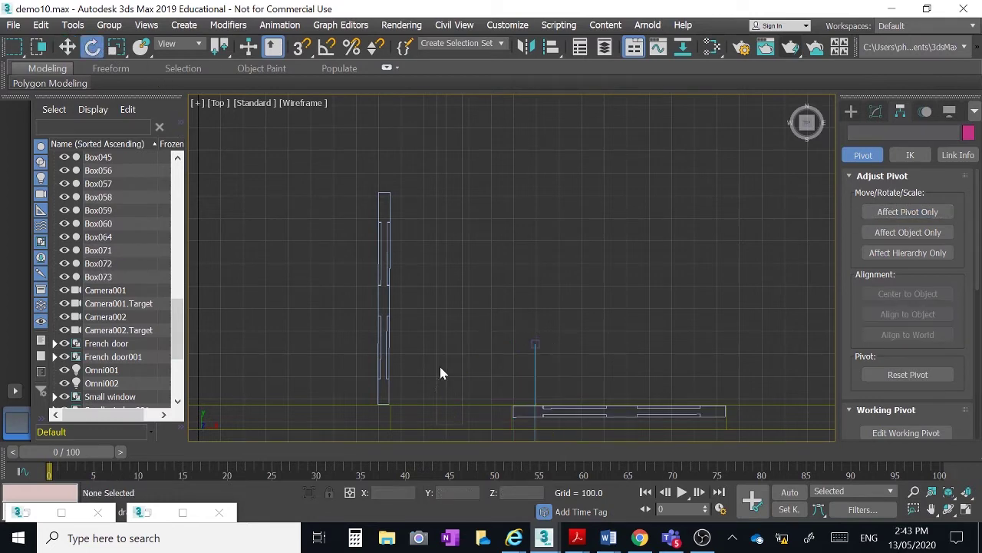
click(525, 418)
drag(458, 346, 344, 381)
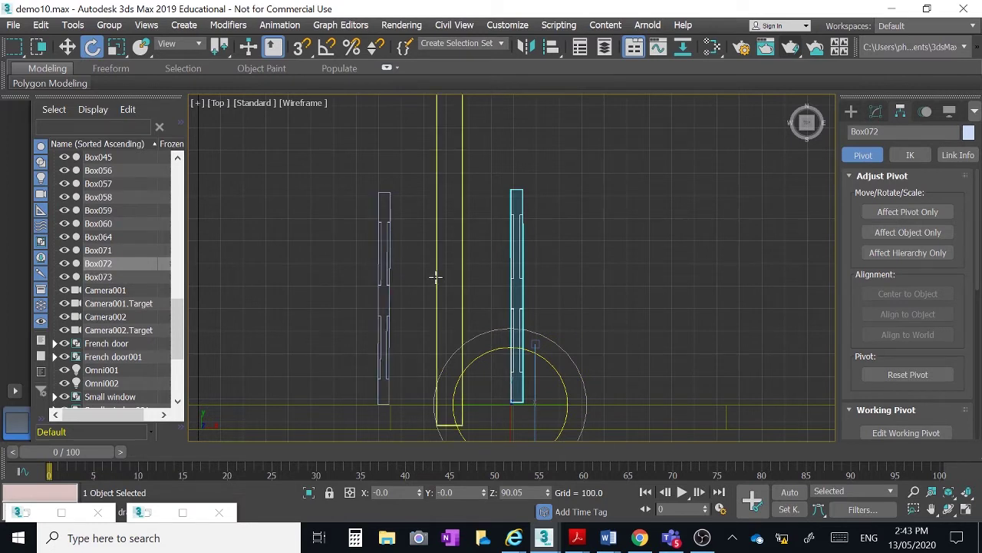
click(460, 328)
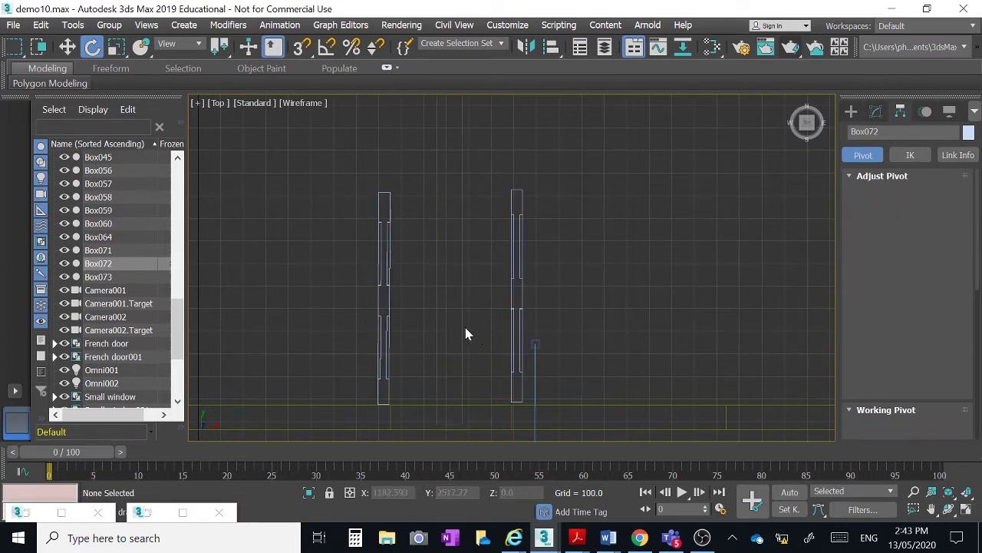
click(515, 353)
mouse_move(476, 334)
mouse_down()
mouse_move(457, 342)
mouse_move(473, 334)
mouse_up()
click(389, 228)
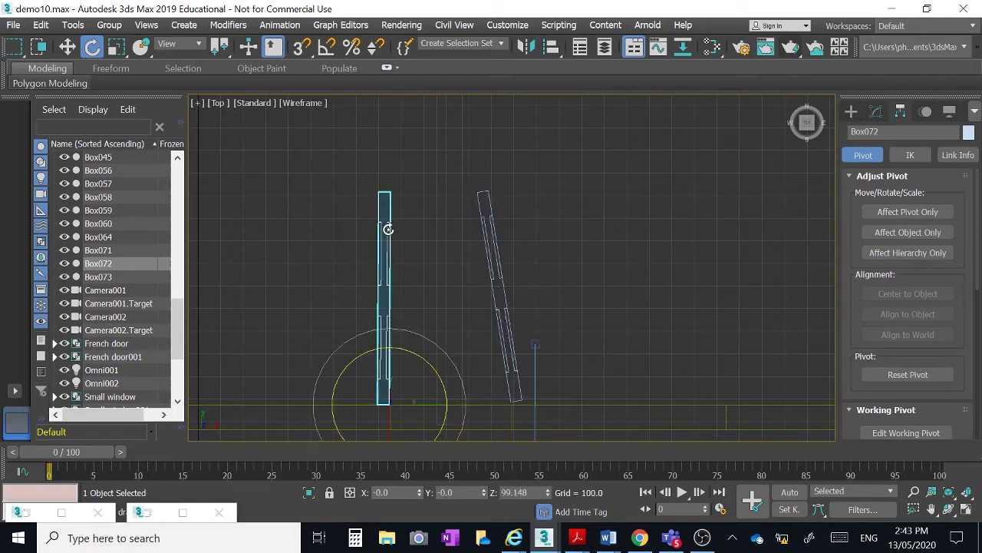
drag(410, 329, 420, 335)
click(560, 295)
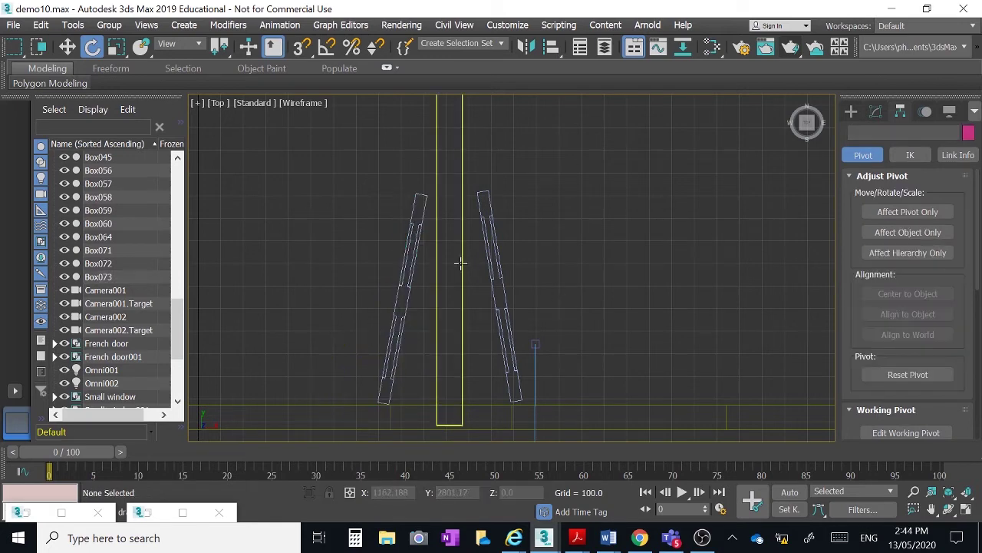
In four-viewport layout, swing Box072 open about 49° and Box073 to -81.298°
click(966, 511)
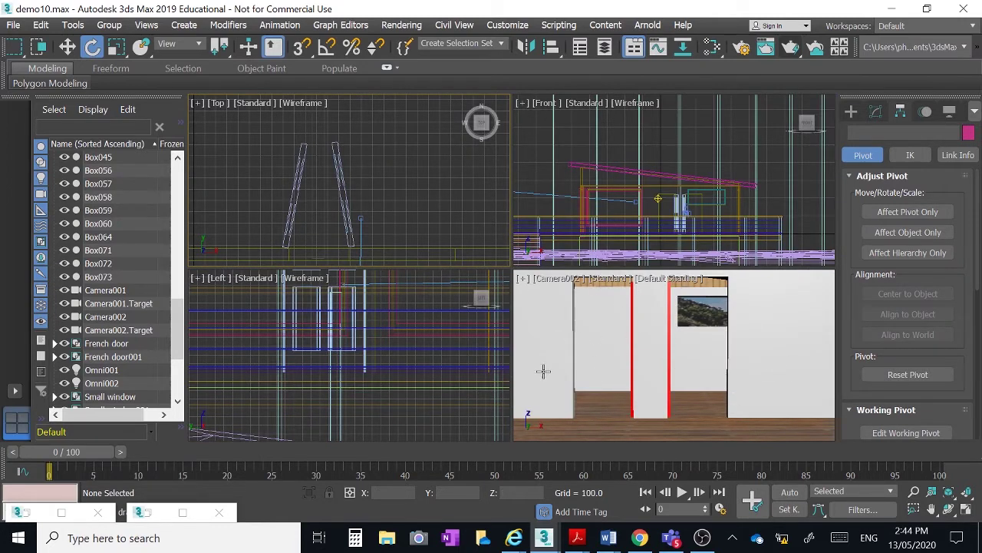
click(338, 189)
click(338, 189)
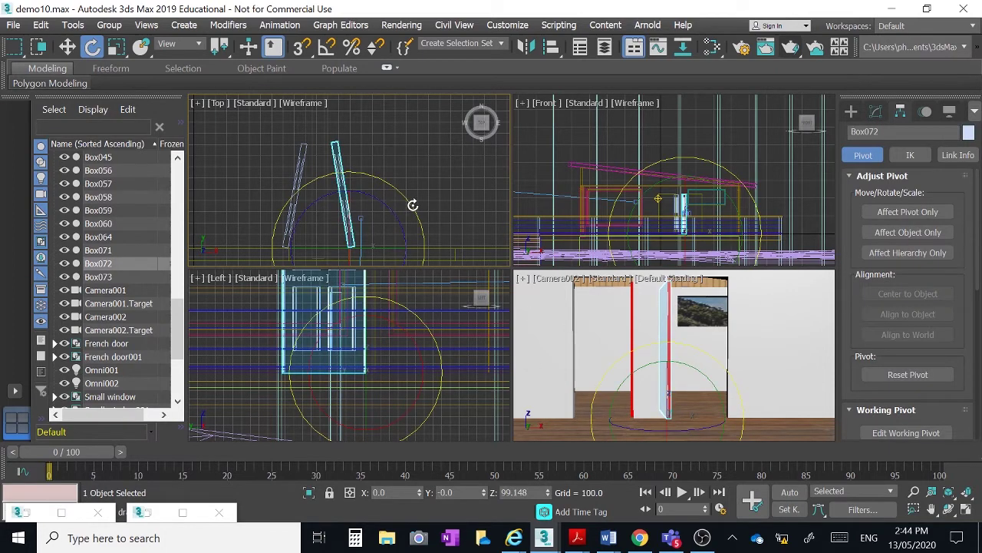
drag(413, 205, 478, 226)
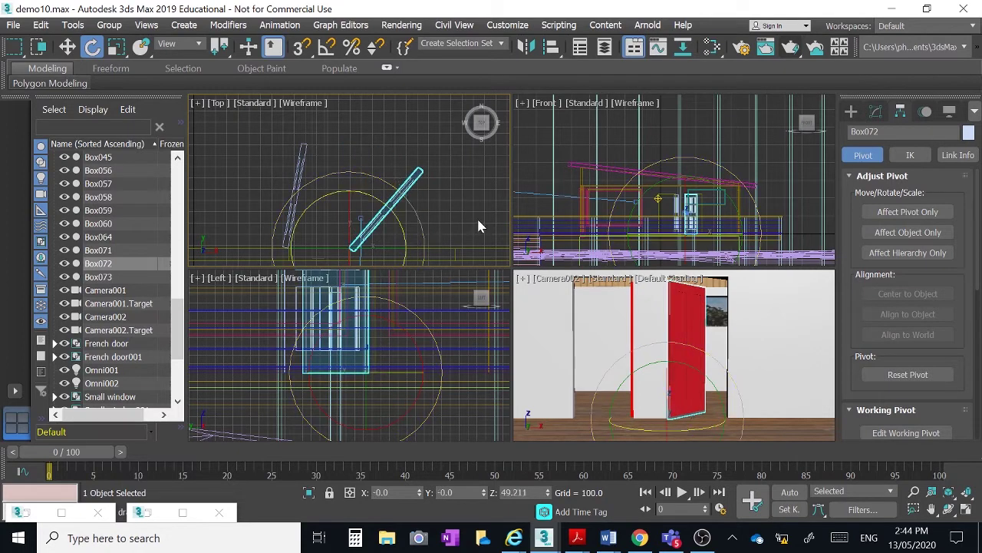
click(297, 167)
drag(255, 177, 218, 151)
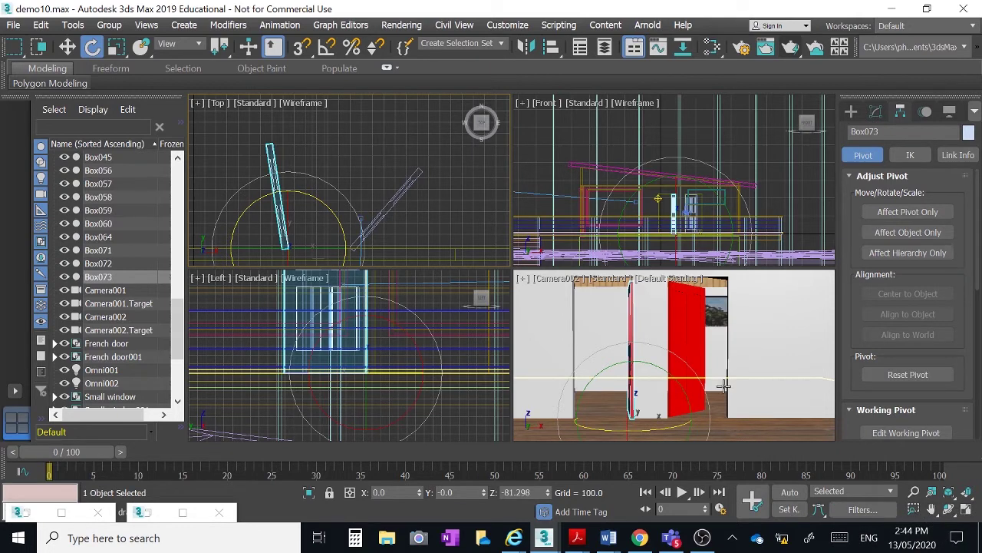
Maximize the Camera002 view to check both open doors, then restore four viewports and deselect
click(966, 510)
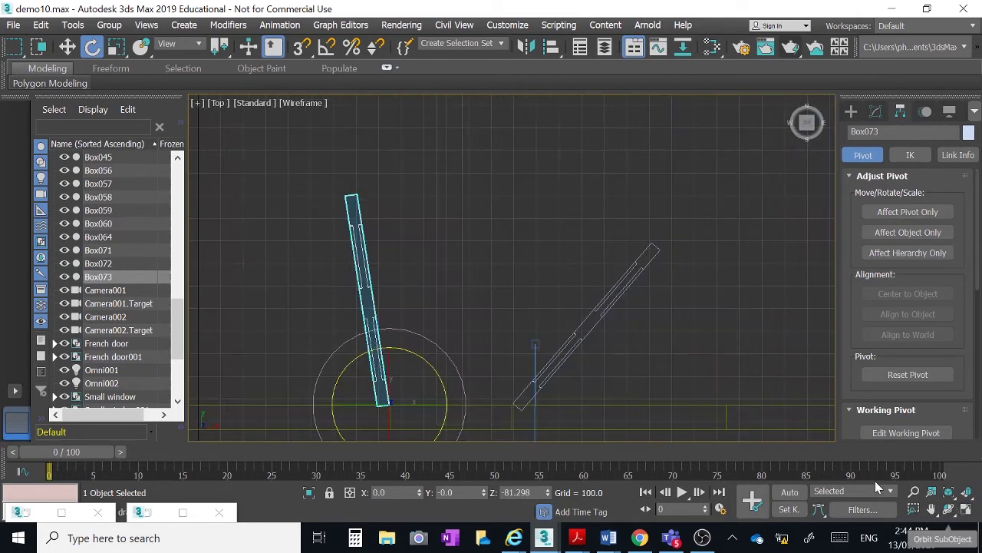
click(966, 510)
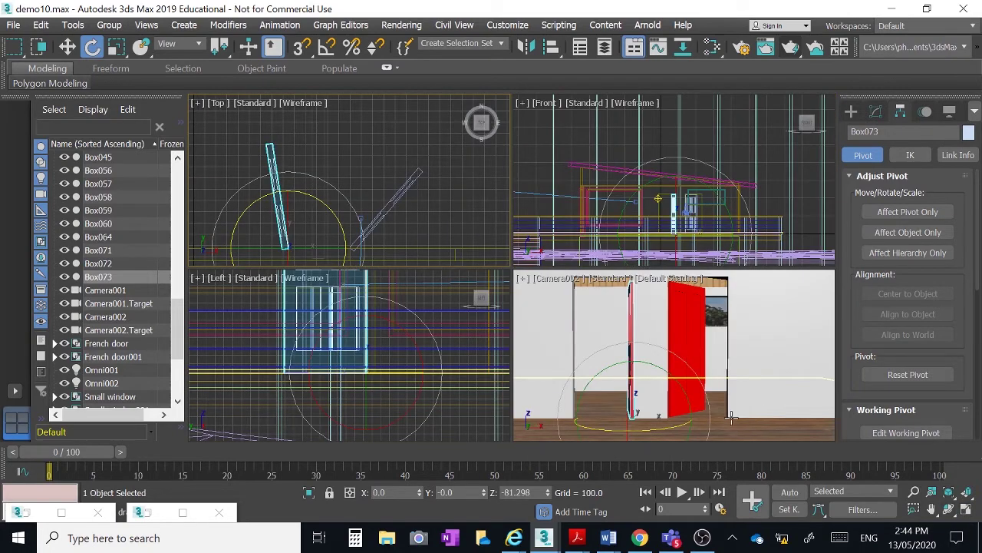
key(ctrl+z)
click(965, 510)
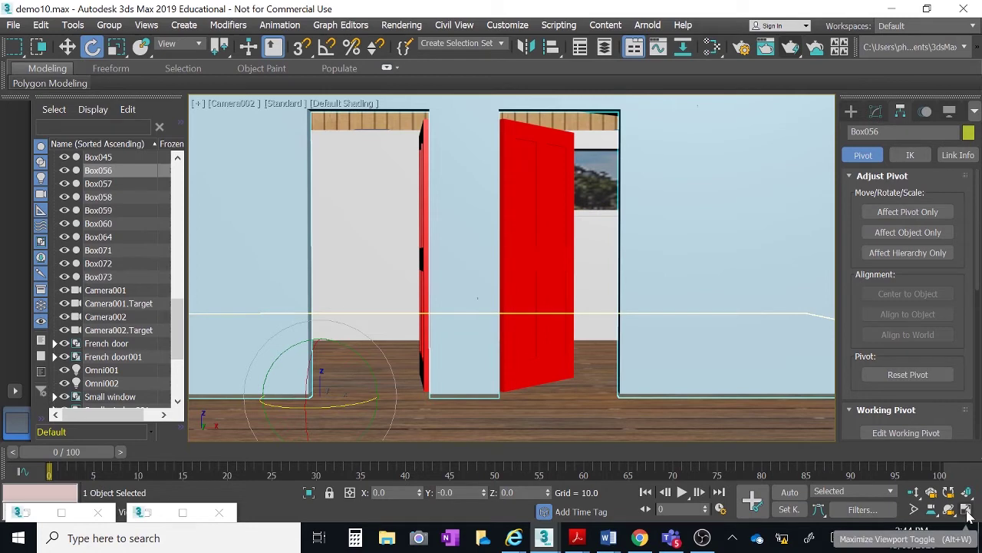
click(966, 514)
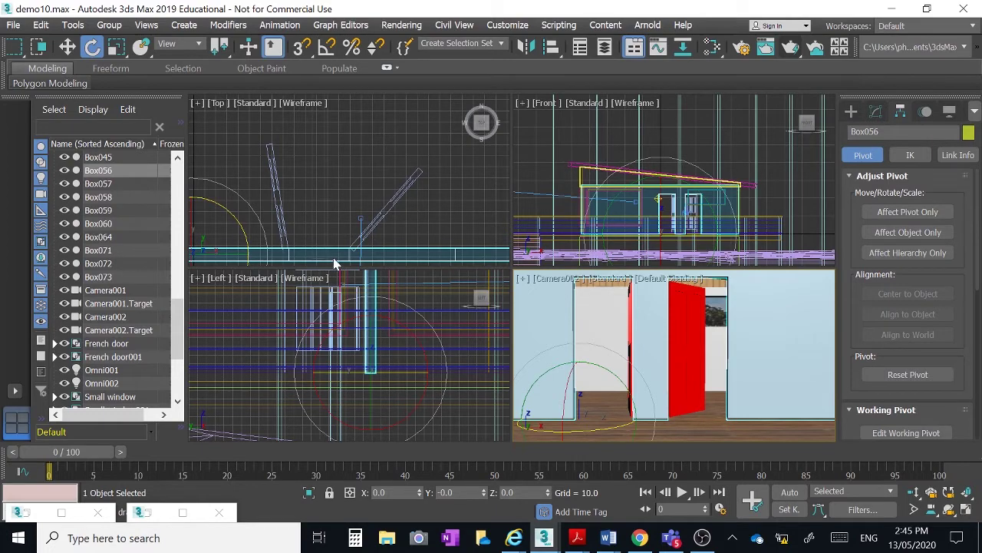
click(348, 182)
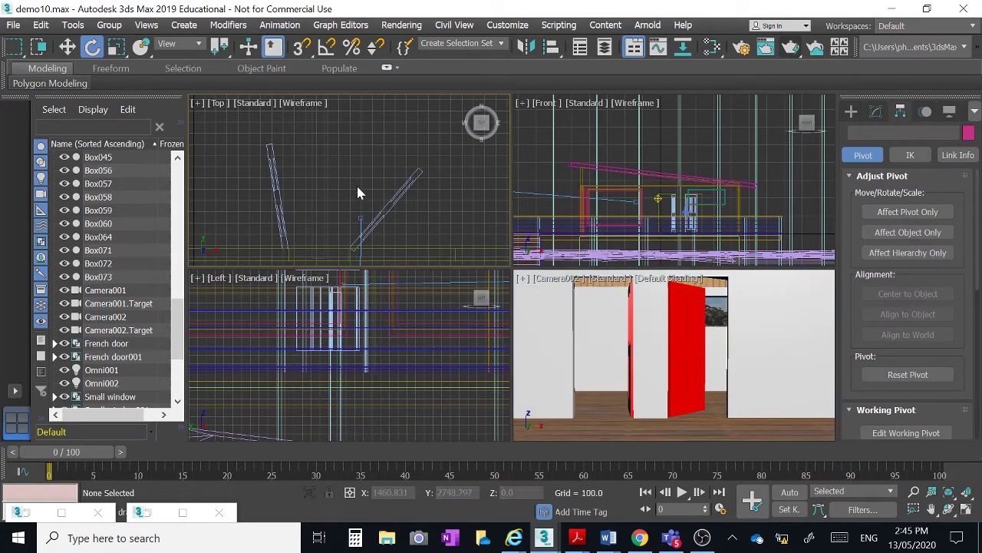
scroll(357, 187, up, 3)
Frame the doorway and maximize the Top viewport
middle_drag(366, 194, 416, 175)
scroll(408, 167, down, 3)
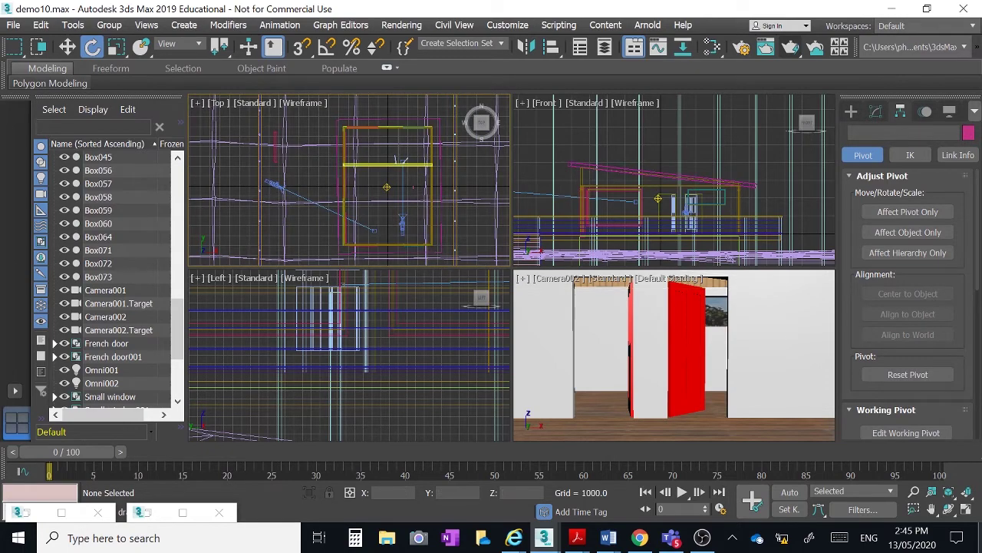
click(966, 511)
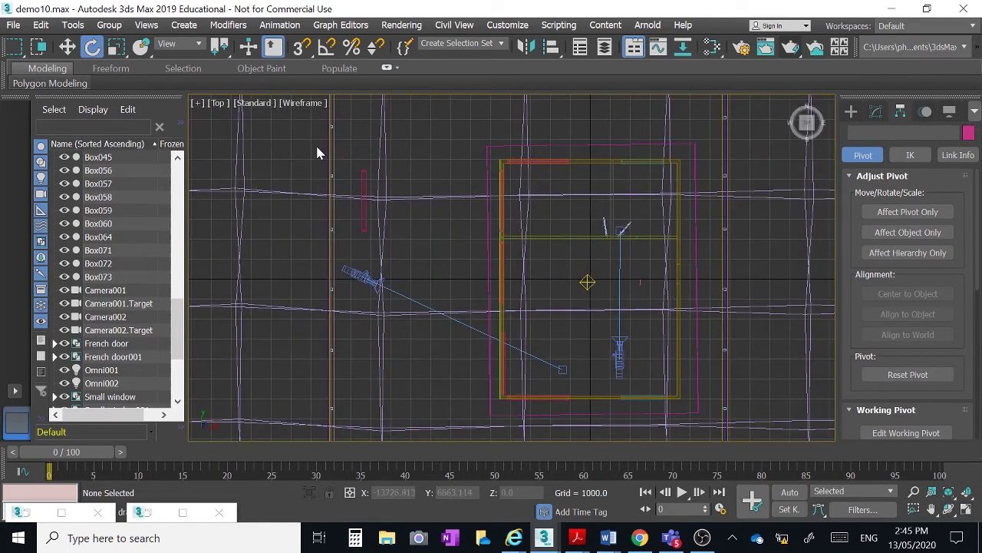
scroll(572, 201, up, 4)
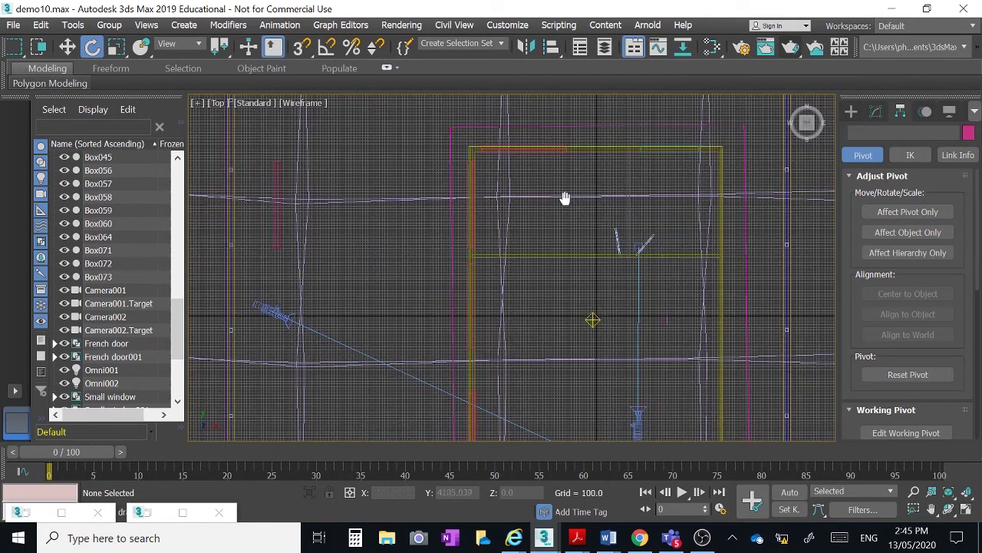
scroll(503, 167, down, 4)
scroll(520, 176, up, 2)
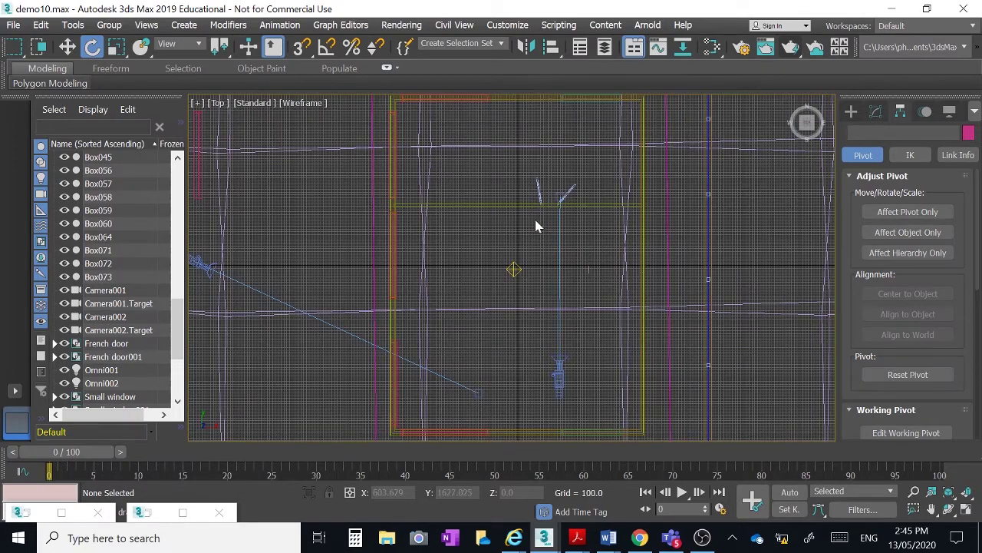
scroll(536, 221, down, 2)
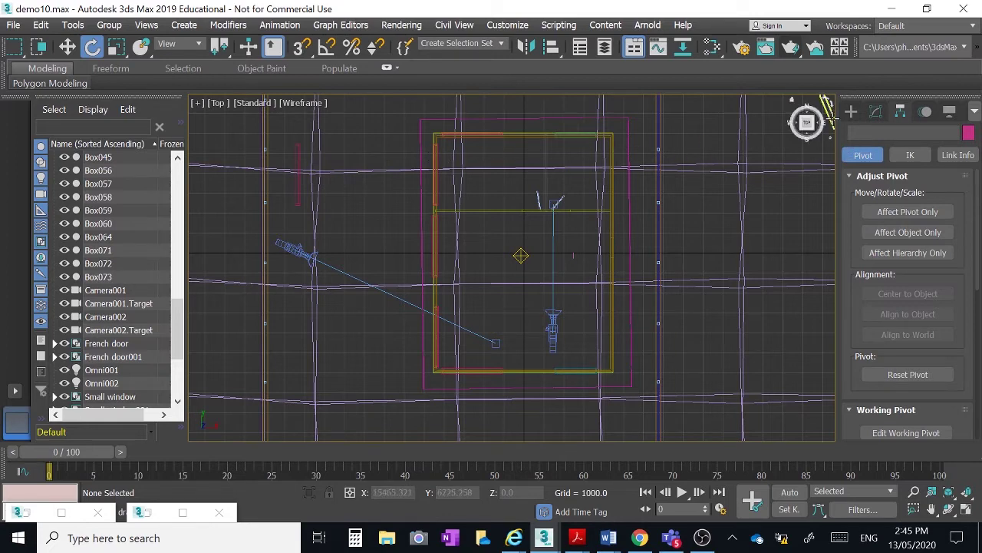
Switch the Create panel to Geometry with the Standard Primitives category
click(852, 111)
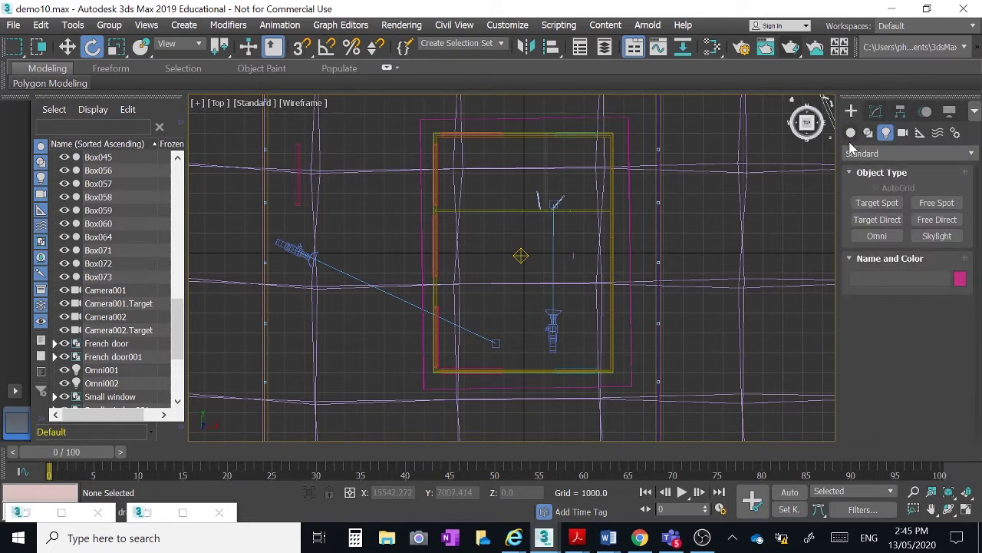
click(971, 154)
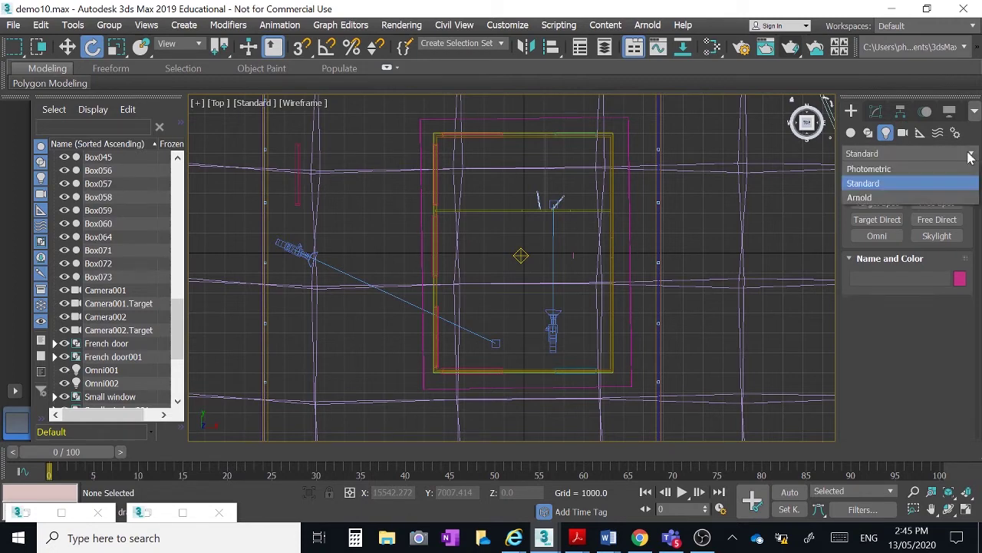
click(848, 135)
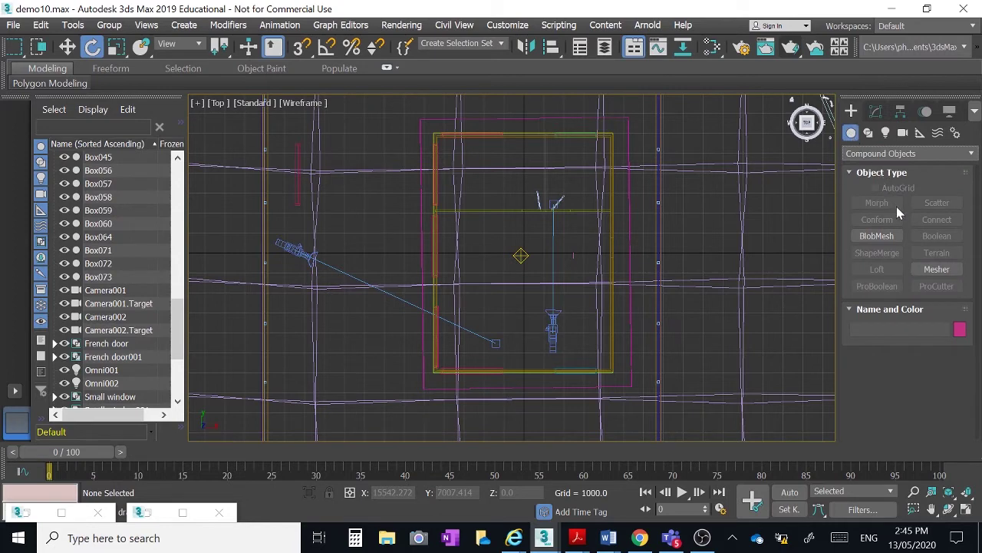
click(972, 155)
click(875, 168)
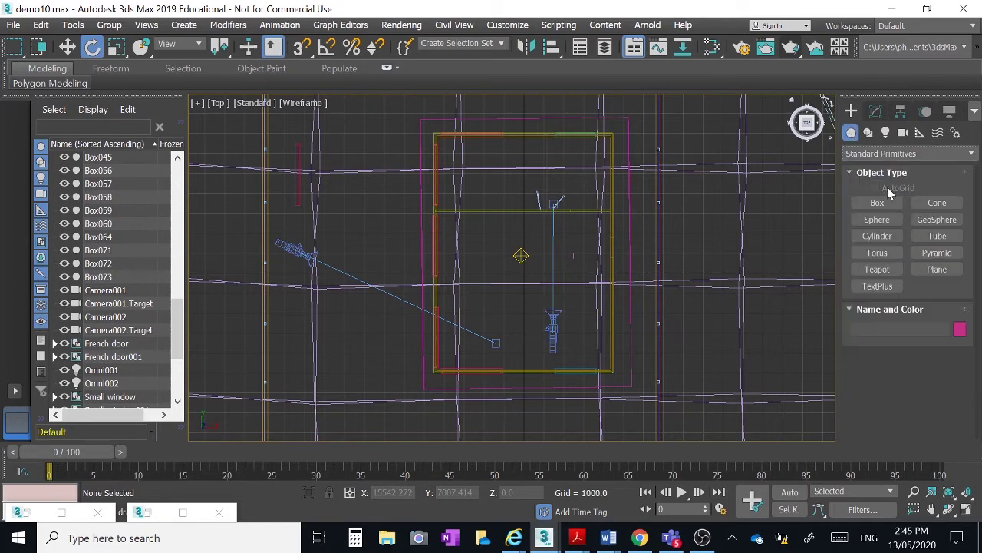
Draw Box074 over the room floor, 11733.508 by 8687.943 with height 25, and restore four views
click(876, 202)
scroll(434, 170, up, 3)
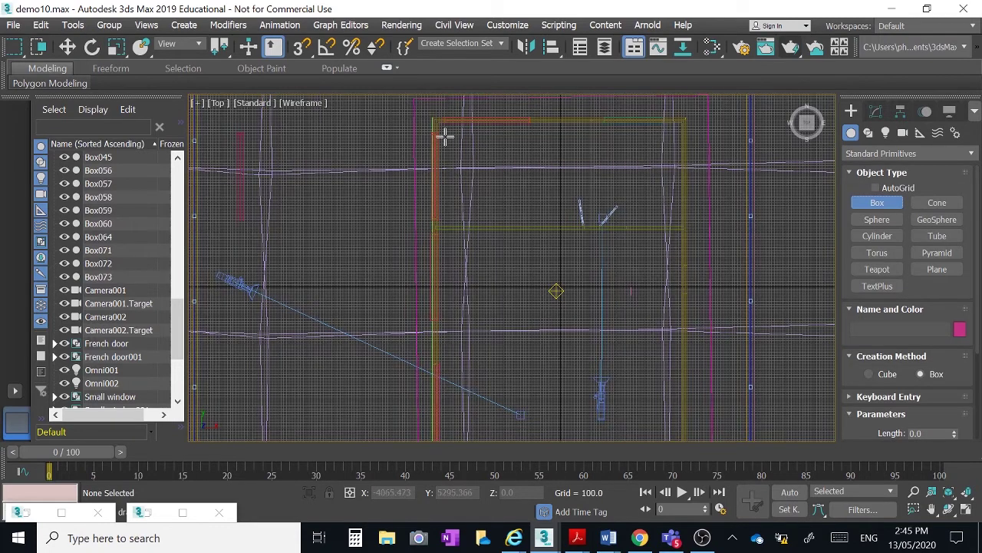
drag(436, 122, 685, 498)
key(w)
key(z)
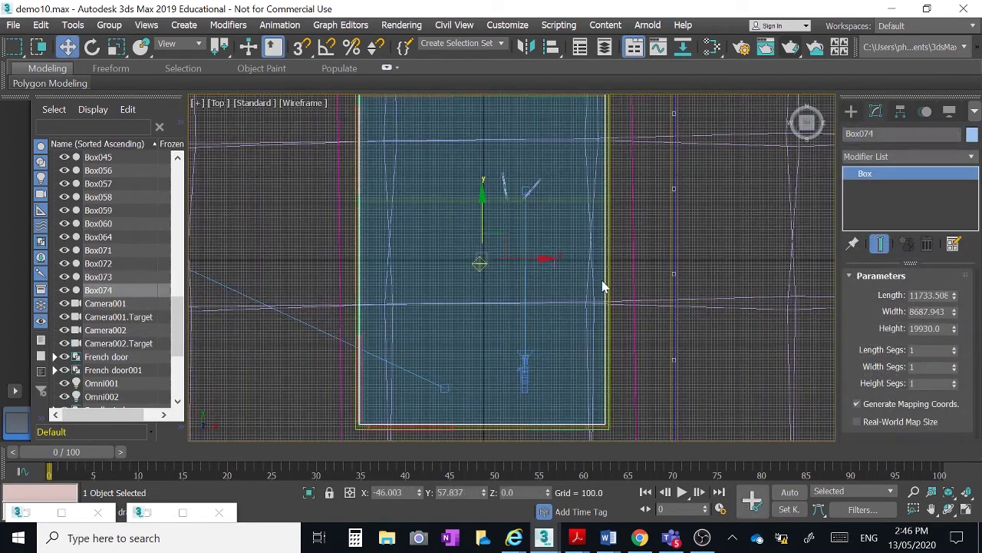
scroll(603, 282, down, 5)
middle_drag(603, 279, 542, 277)
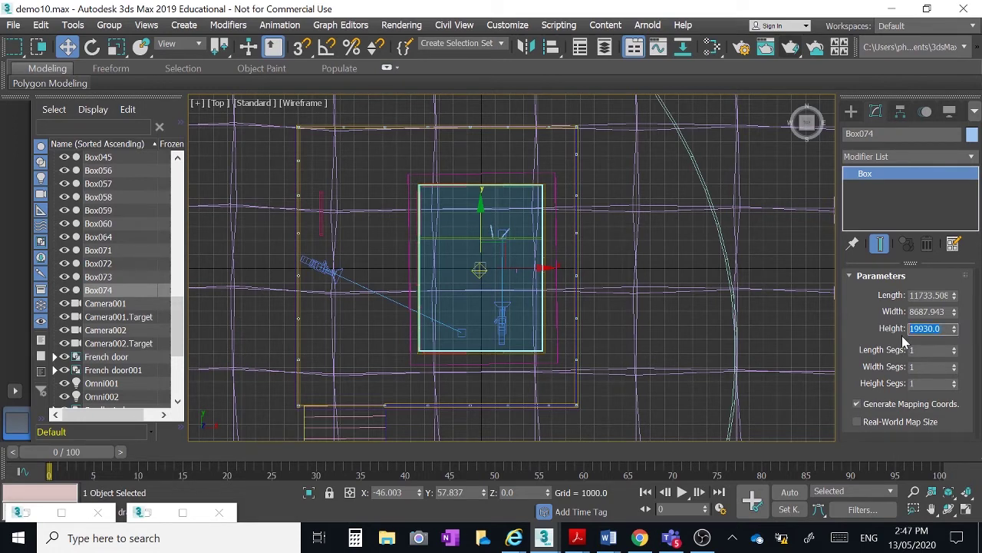
text(25)
key(Return)
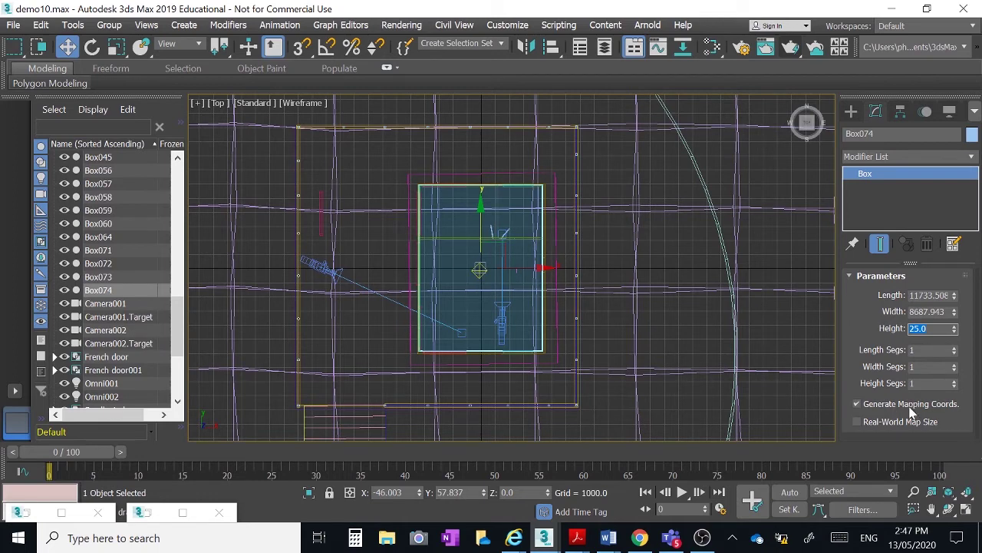
click(967, 509)
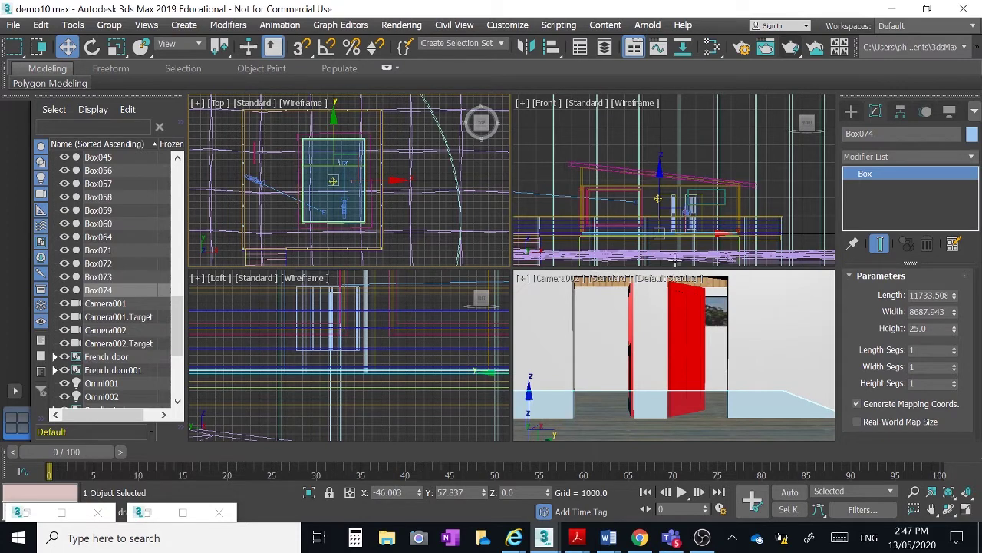
Move Box074 along X well to the right of the house, clear of the wooden floor
mouse_move(658, 191)
mouse_down()
mouse_move(658, 143)
mouse_move(659, 197)
mouse_move(661, 185)
mouse_move(653, 187)
mouse_up()
scroll(380, 180, down, 3)
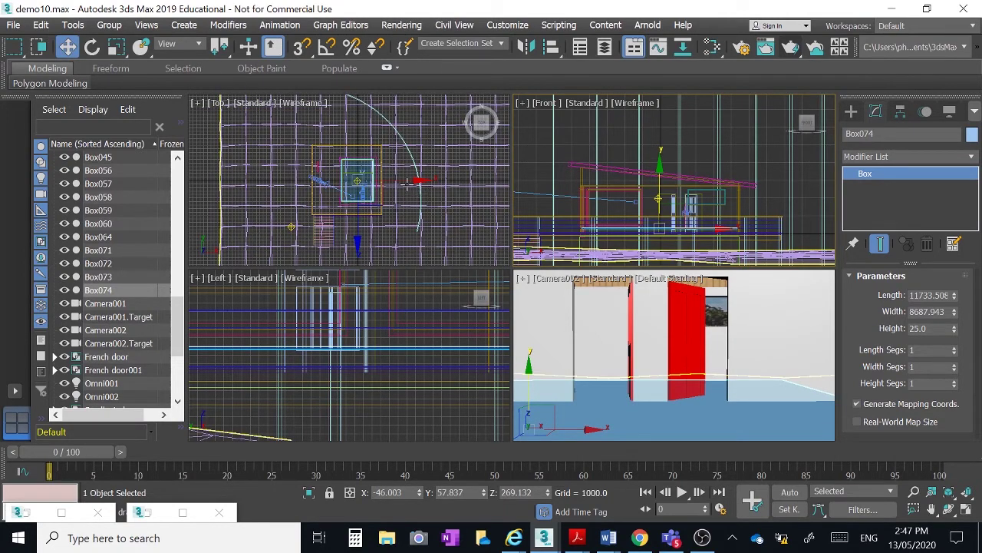
drag(407, 183, 514, 196)
middle_drag(514, 196, 401, 207)
drag(410, 199, 500, 201)
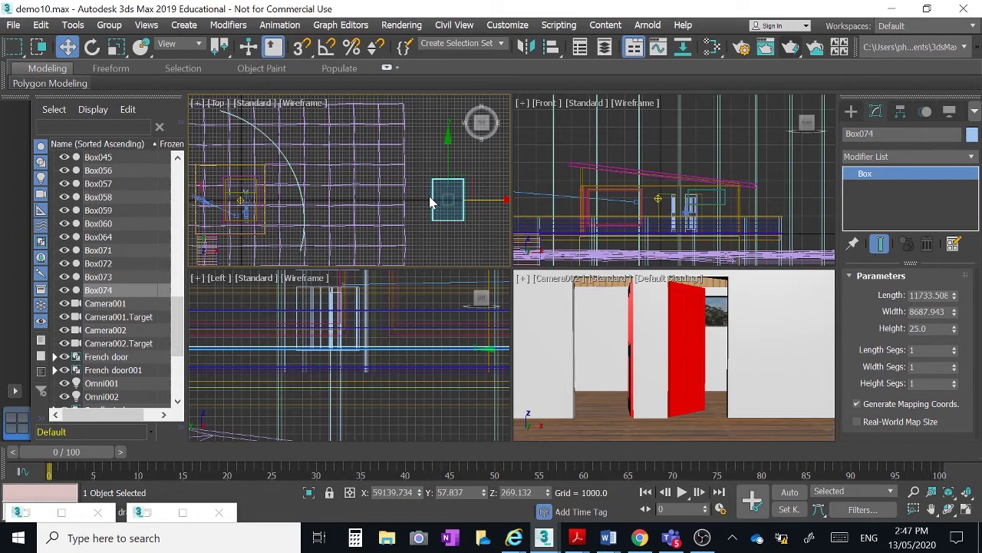
scroll(430, 201, down, 2)
middle_drag(430, 201, 367, 206)
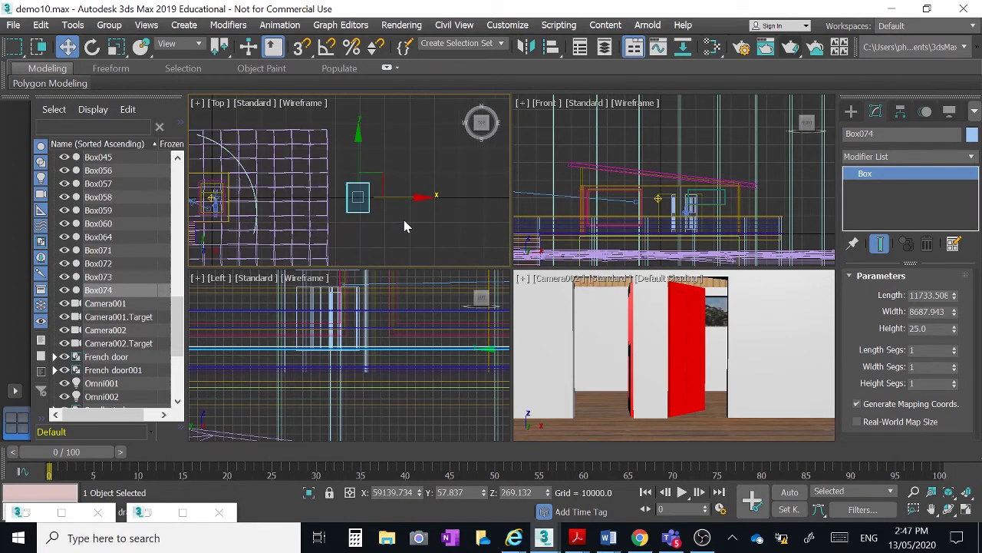
scroll(405, 224, up, 2)
drag(383, 191, 435, 194)
scroll(435, 197, up, 2)
middle_drag(435, 197, 452, 210)
Take the 3ds Max window off full screen and drag it to the upper-left corner
click(927, 9)
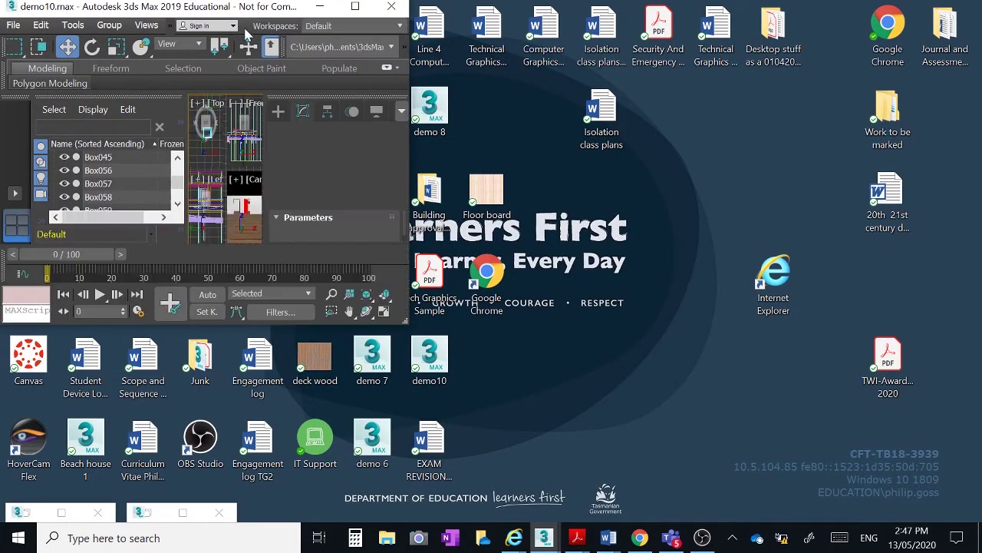
drag(288, 13, 314, 30)
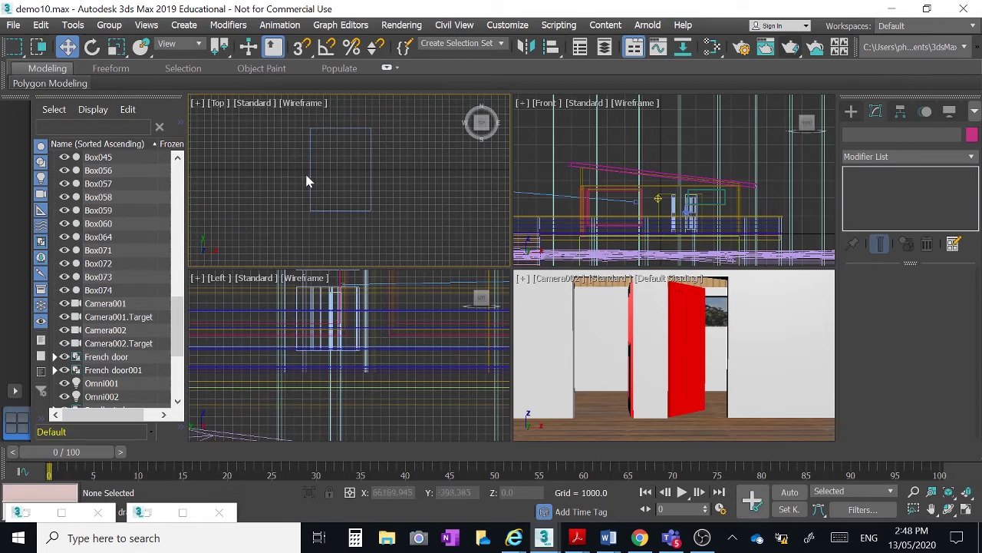
Select Box074 in the Top view and frame its 25-high slab edge closely in the Front view
click(371, 170)
scroll(372, 170, down, 5)
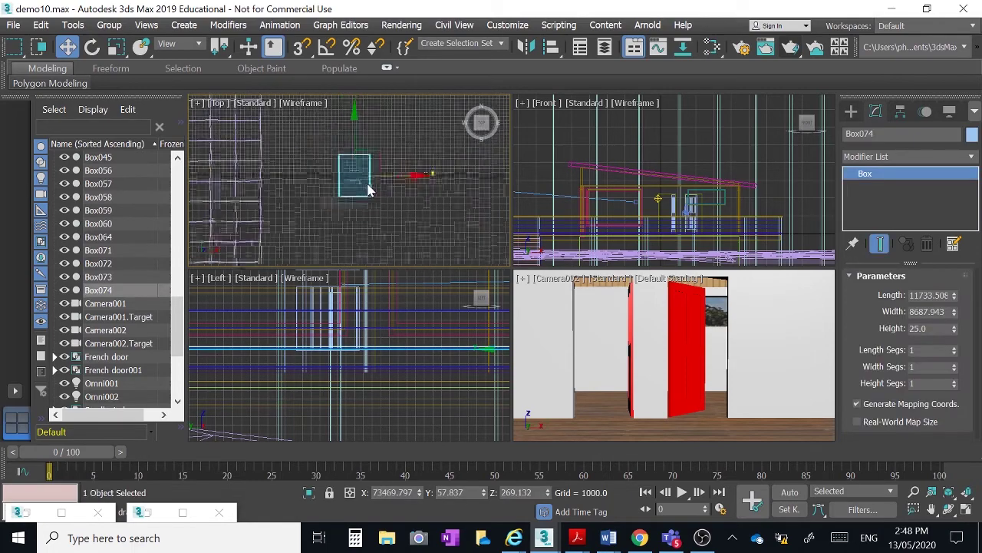
scroll(707, 206, down, 5)
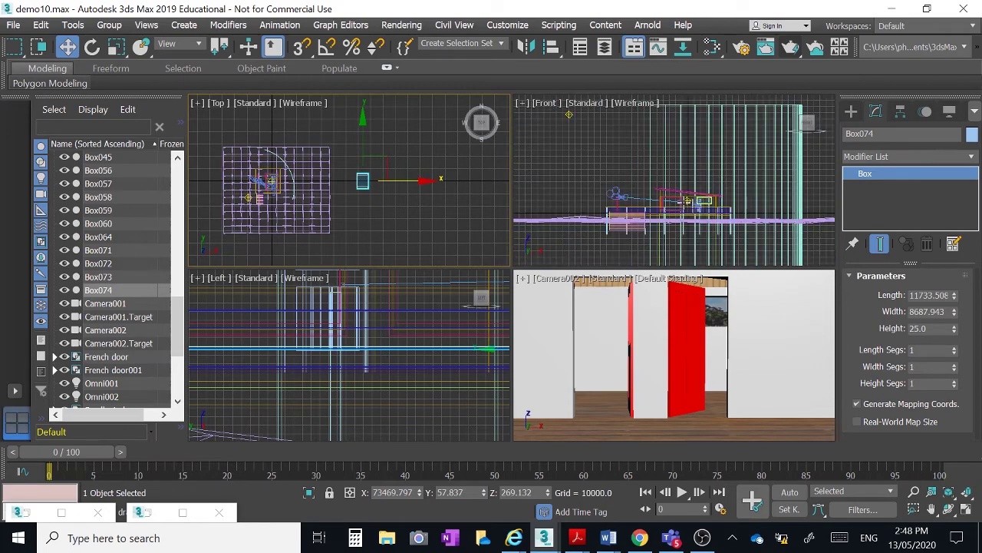
scroll(628, 221, up, 3)
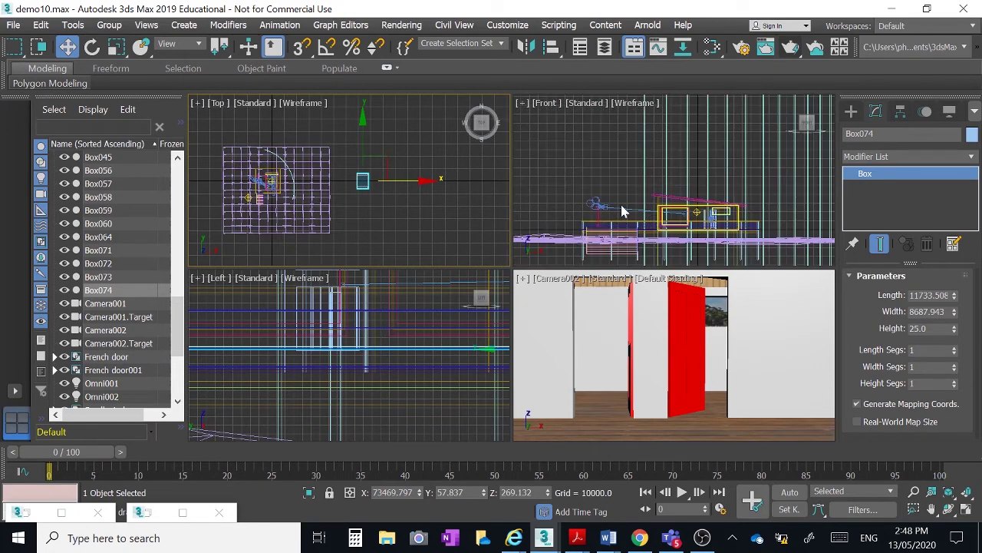
scroll(625, 208, down, 4)
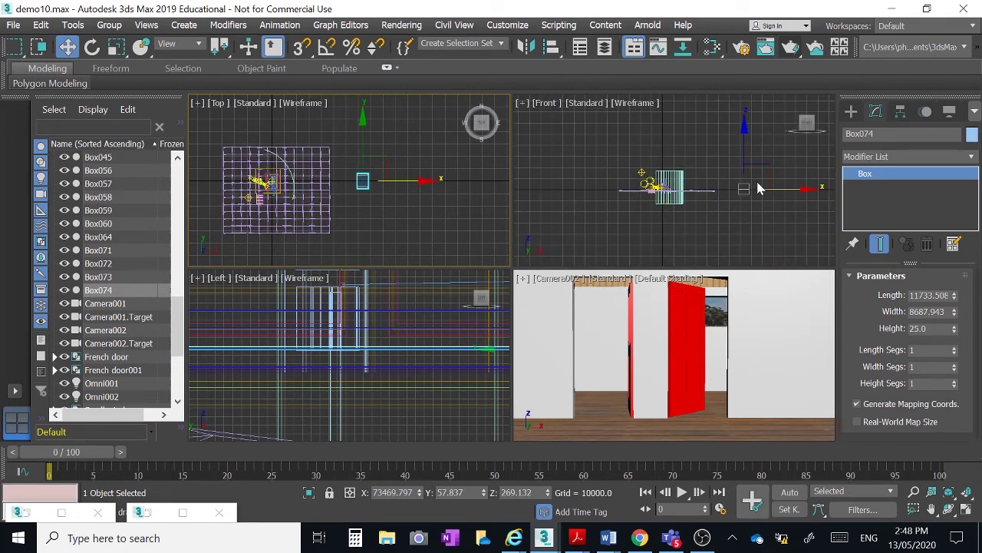
scroll(758, 189, up, 3)
middle_drag(634, 199, 746, 209)
scroll(693, 217, up, 5)
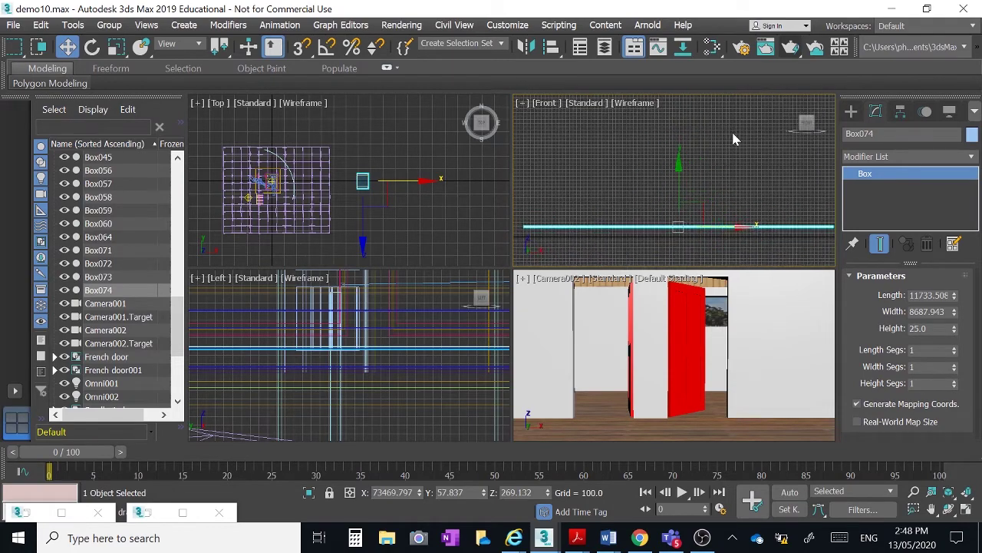
scroll(692, 145, down, 3)
scroll(647, 171, up, 2)
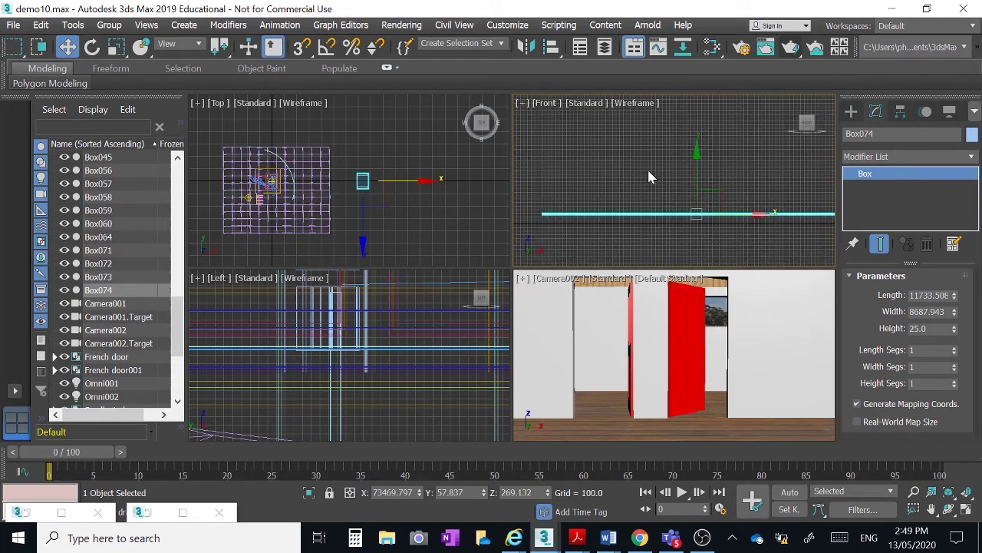
scroll(647, 177, down, 2)
middle_drag(640, 175, 613, 194)
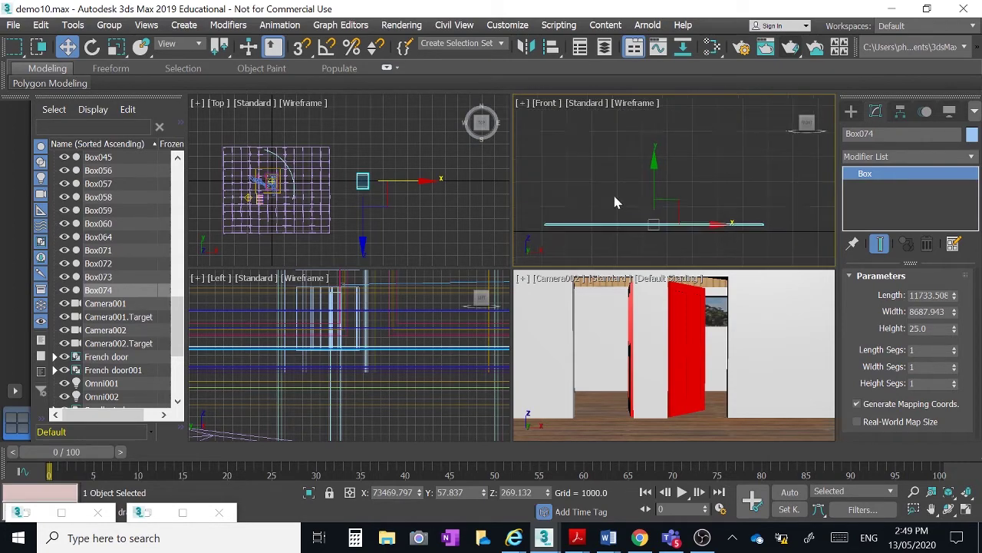
Clone Box074 as a copy named Box075 and raise it above the original along Y
click(41, 25)
click(77, 141)
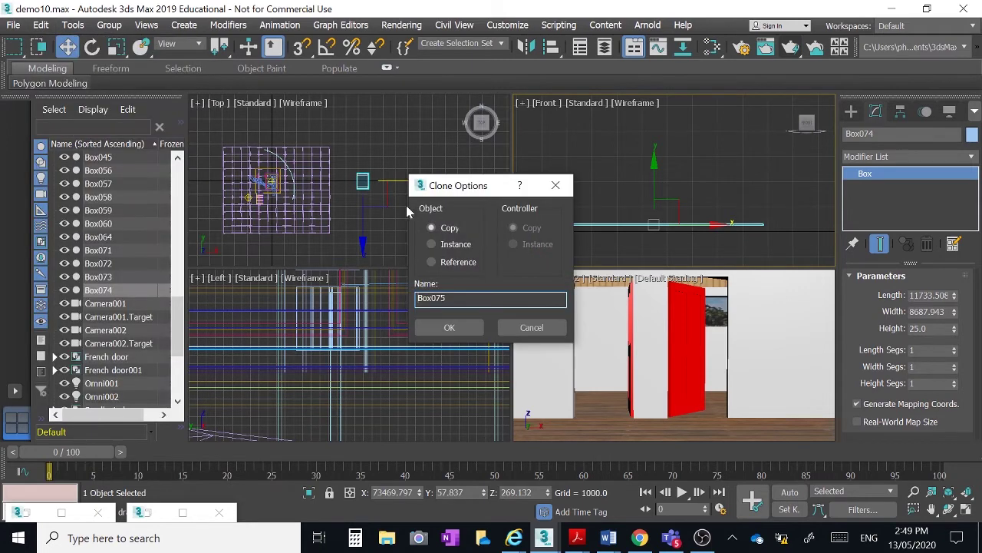
click(452, 327)
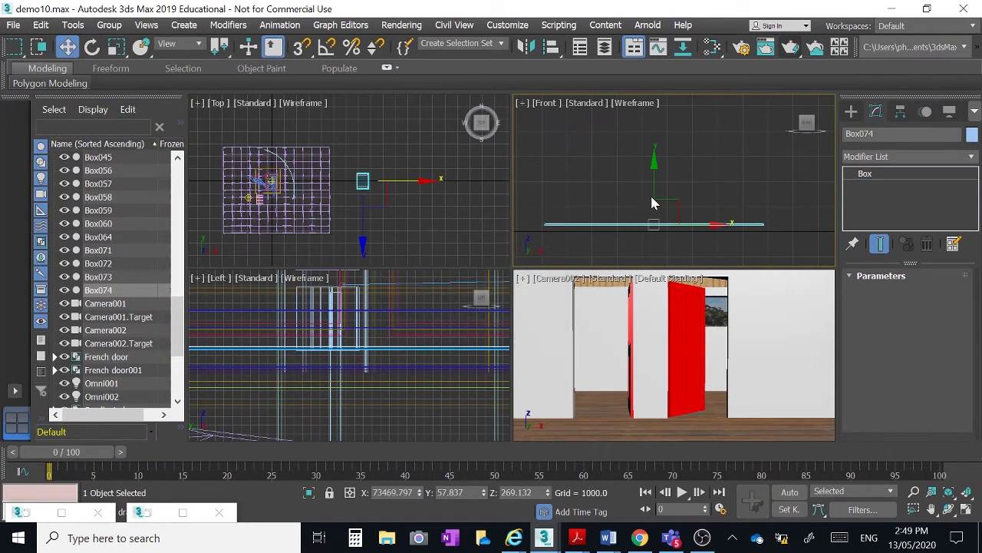
drag(653, 195, 658, 125)
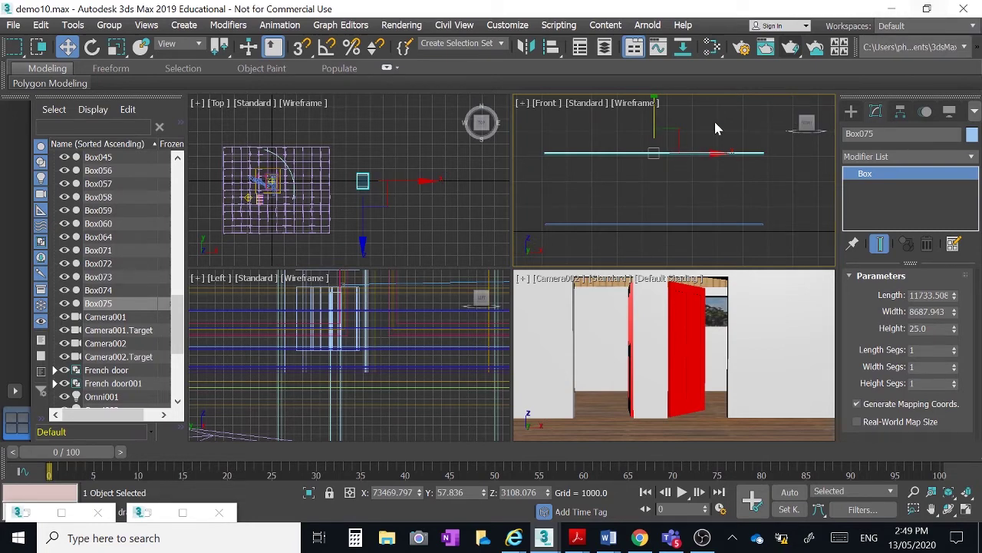
Pan the Front view, then restore the 3ds Max window to full screen
middle_drag(691, 152, 716, 206)
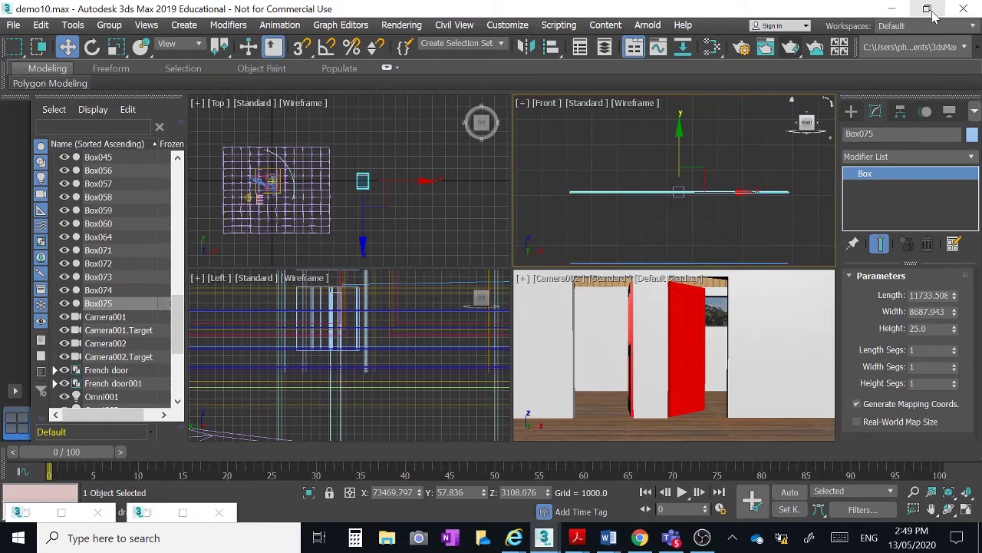
click(927, 8)
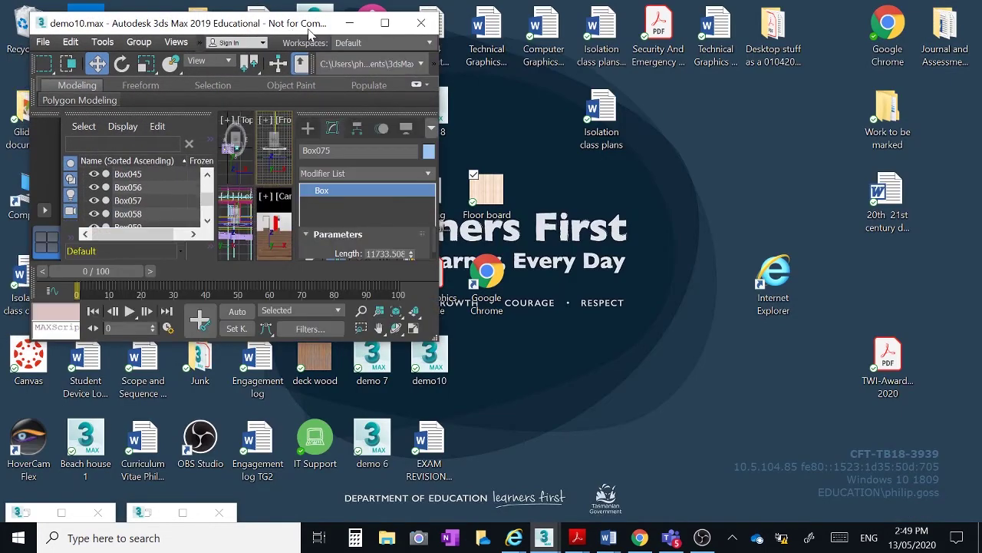
click(385, 25)
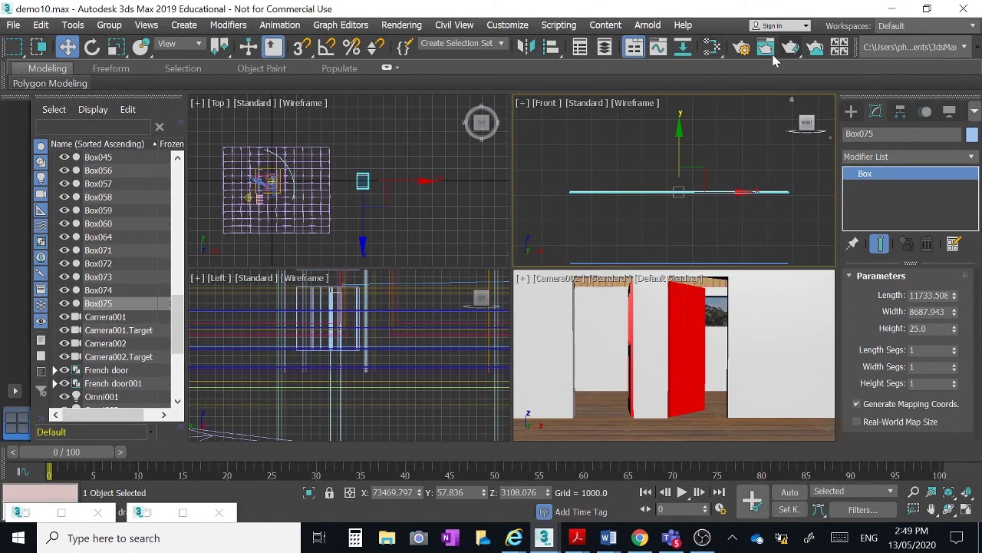
Assign Material #60 to Box075 from the Slate Material Editor, then minimize the editor
click(711, 47)
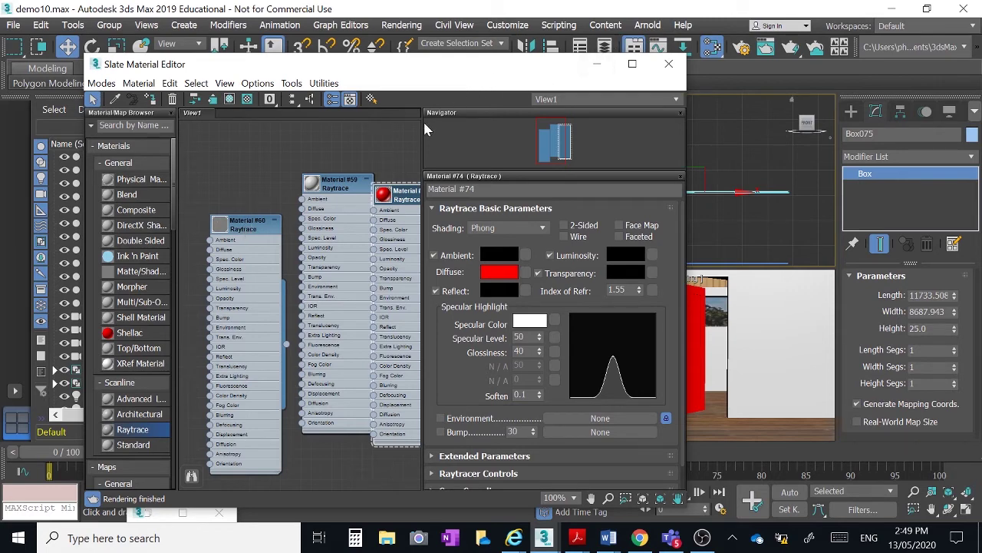
click(240, 228)
right_click(240, 228)
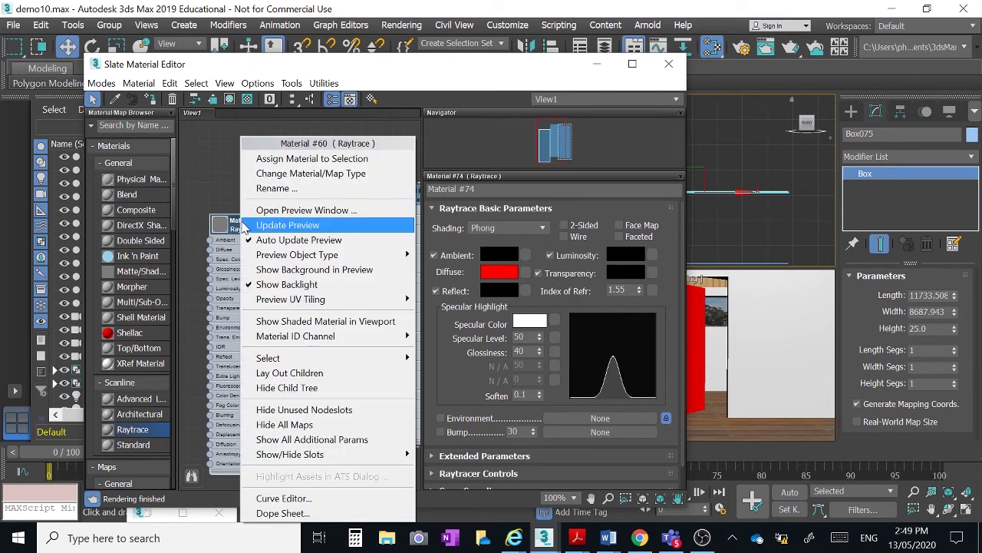
click(311, 157)
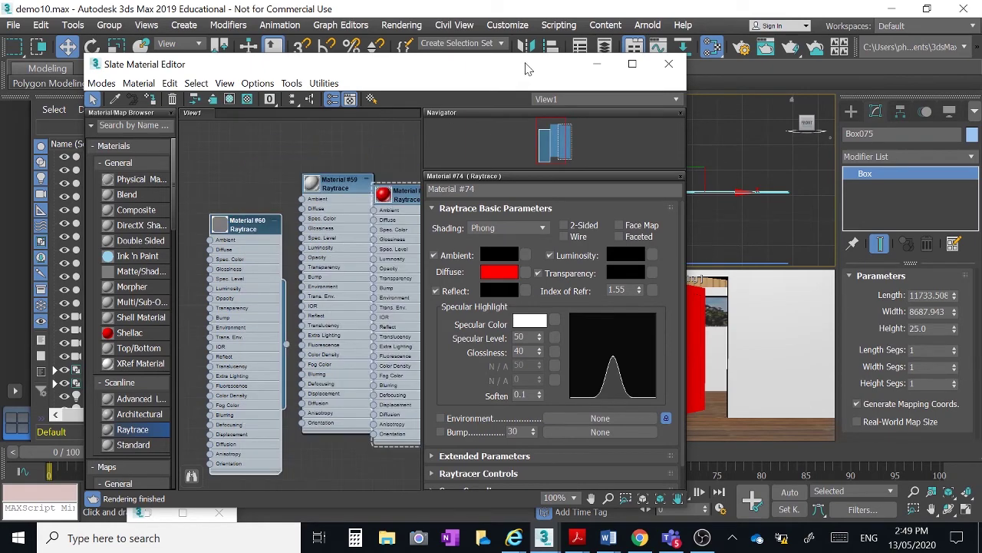
click(598, 64)
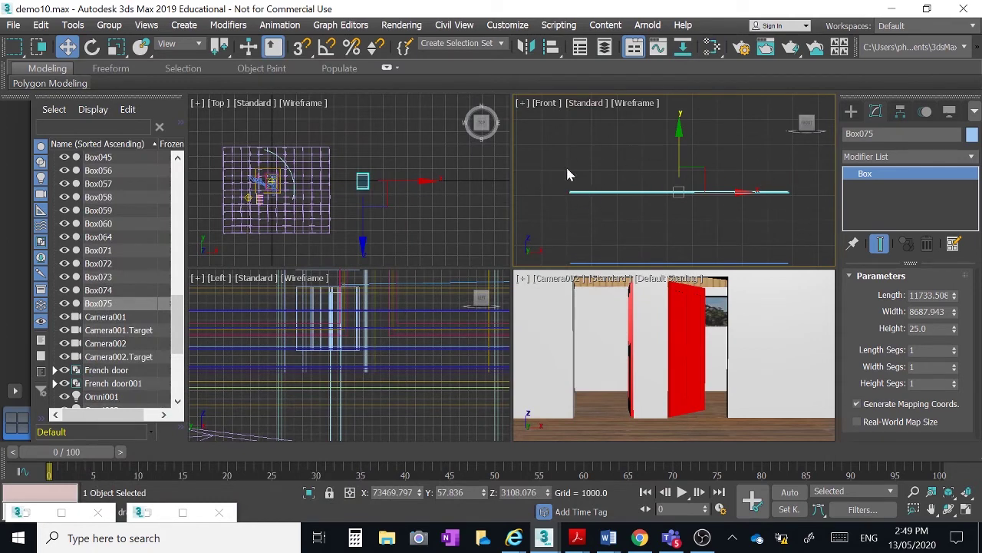
Add a UVW Map modifier to Box074 and set its U Tile to 5.5
scroll(623, 213, down, 2)
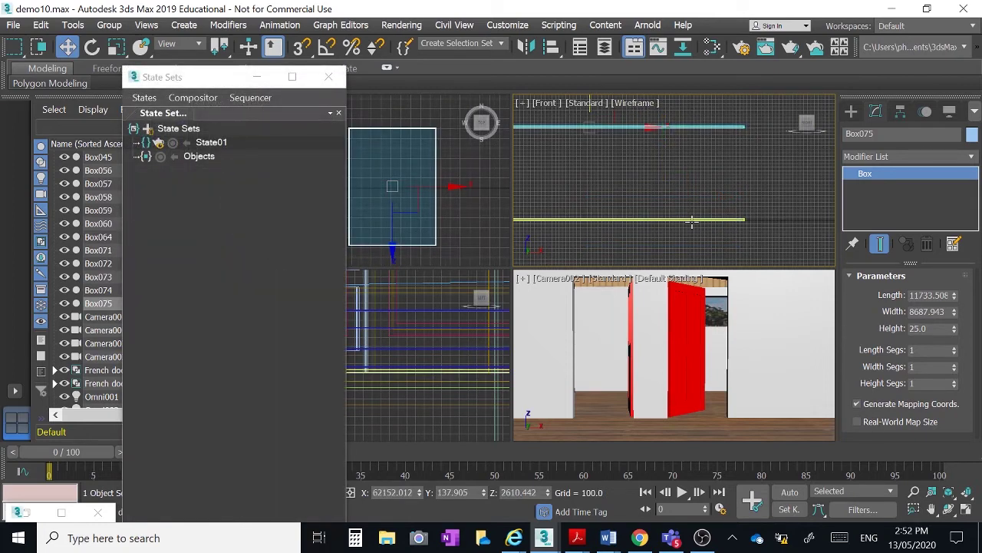
click(692, 222)
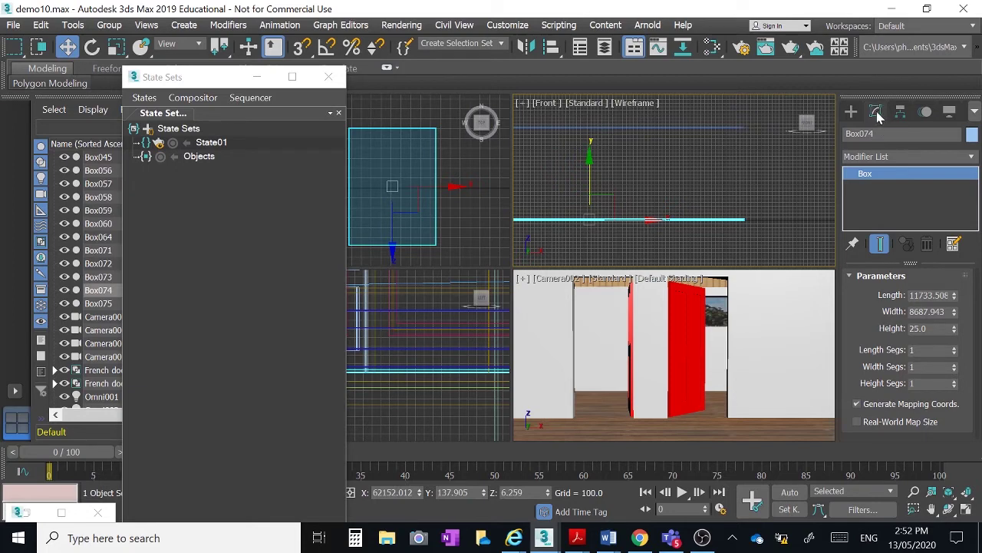
click(885, 156)
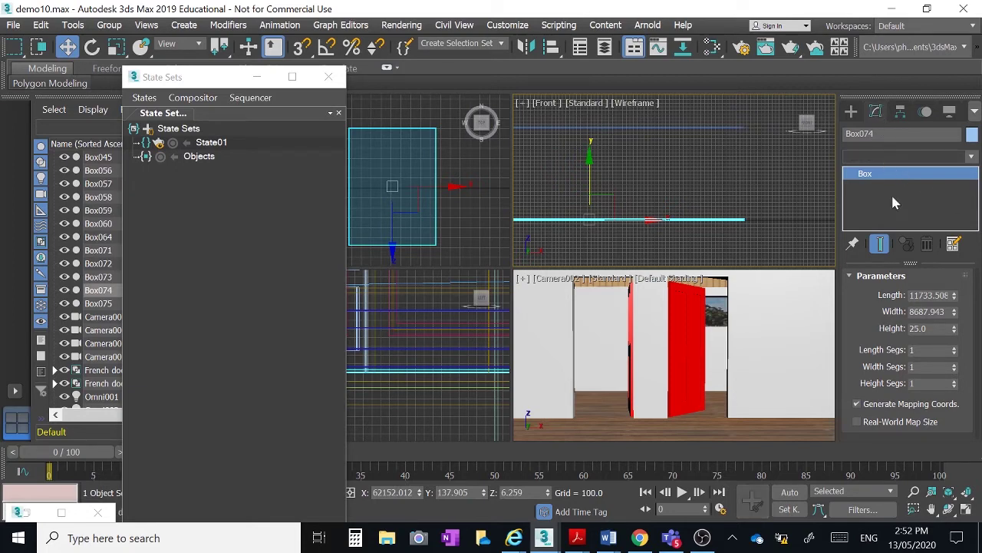
click(906, 156)
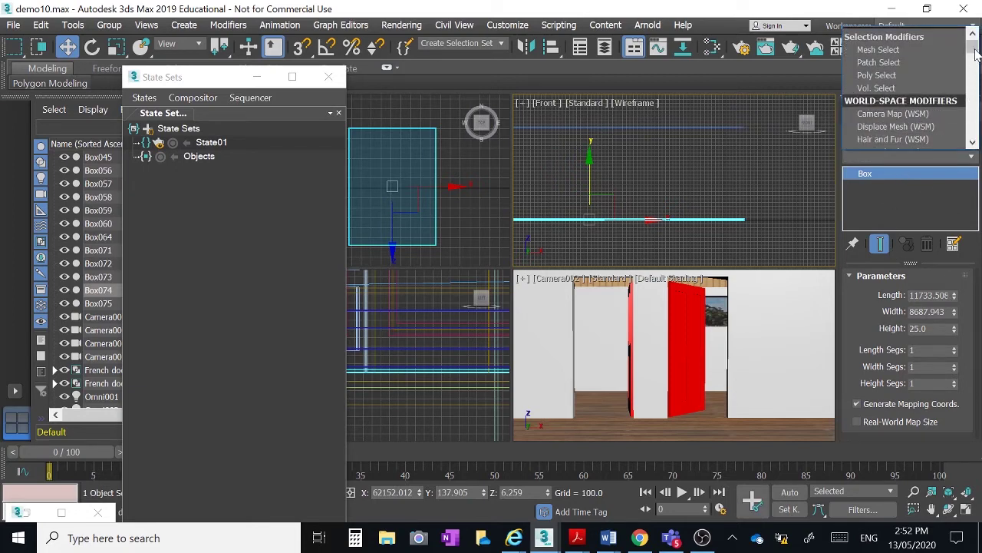
drag(972, 51, 968, 130)
click(879, 125)
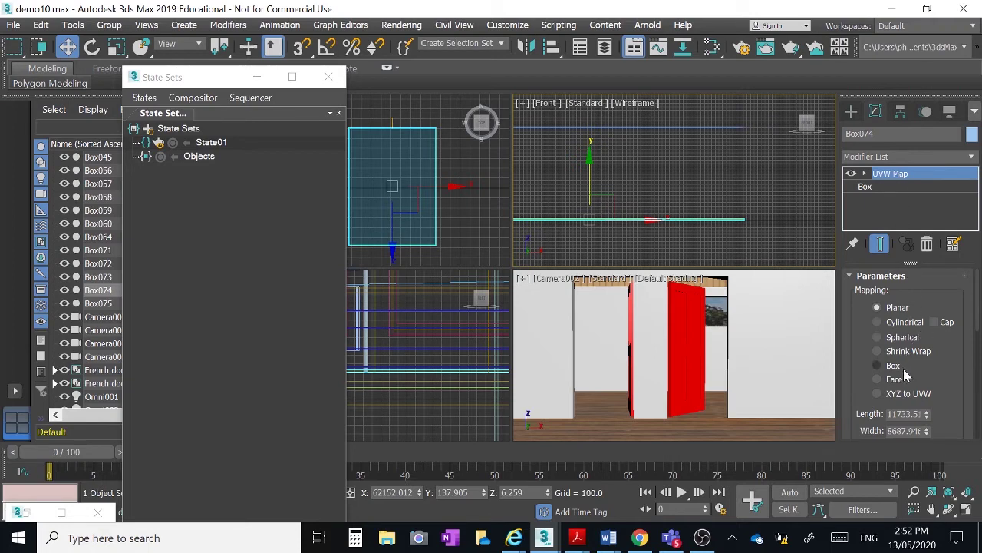
scroll(921, 372, down, 4)
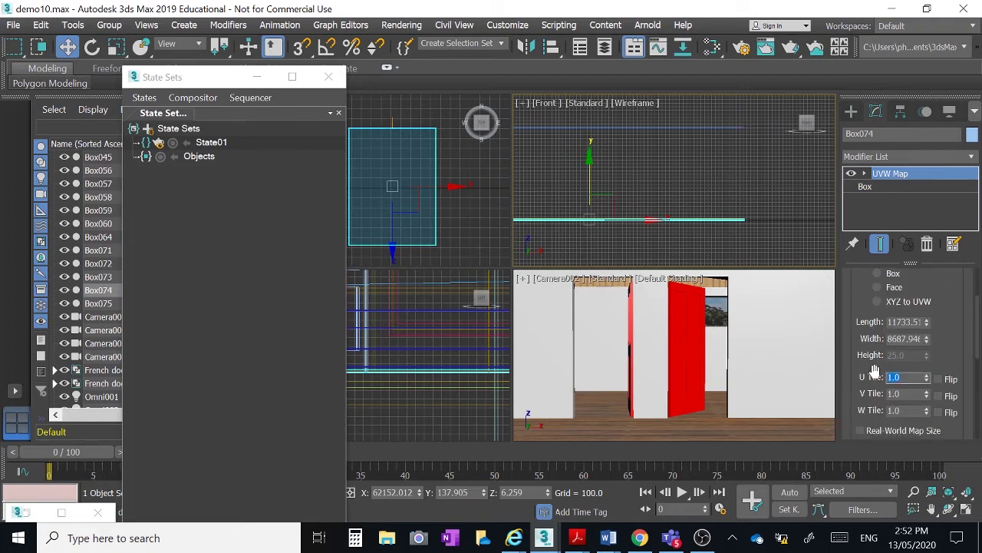
text(5.5)
scroll(632, 185, down, 2)
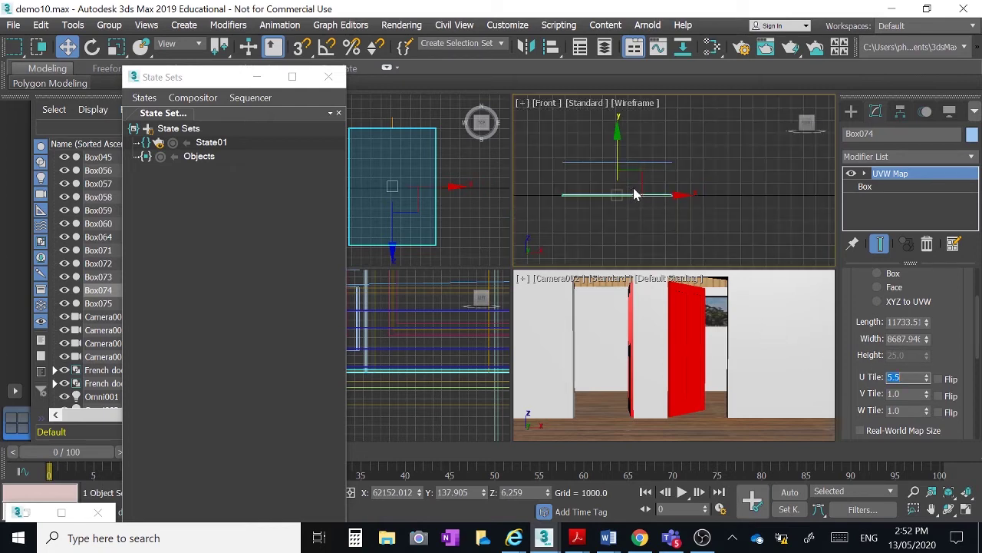
middle_drag(634, 188, 649, 215)
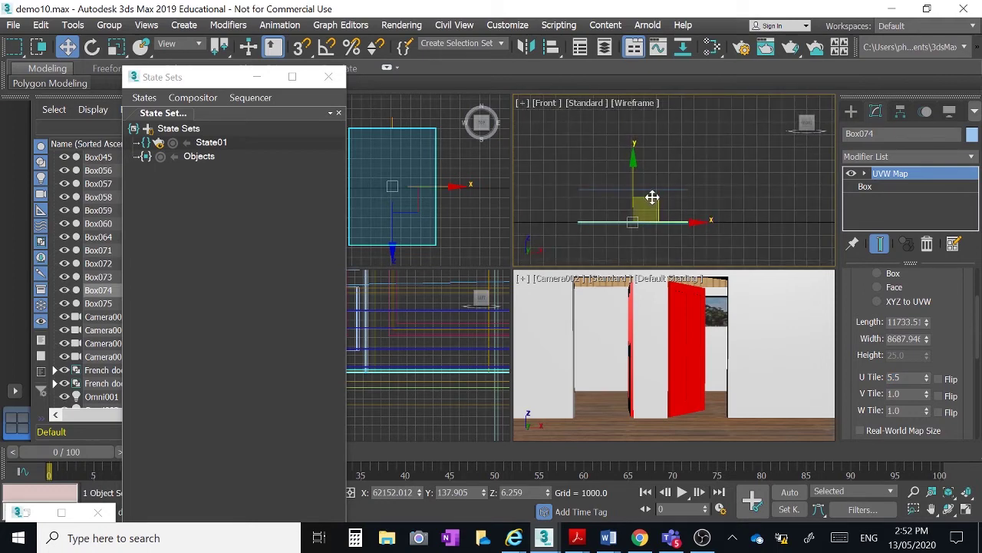
Lower Box075 down onto Box074 in a maximized Front view
click(653, 193)
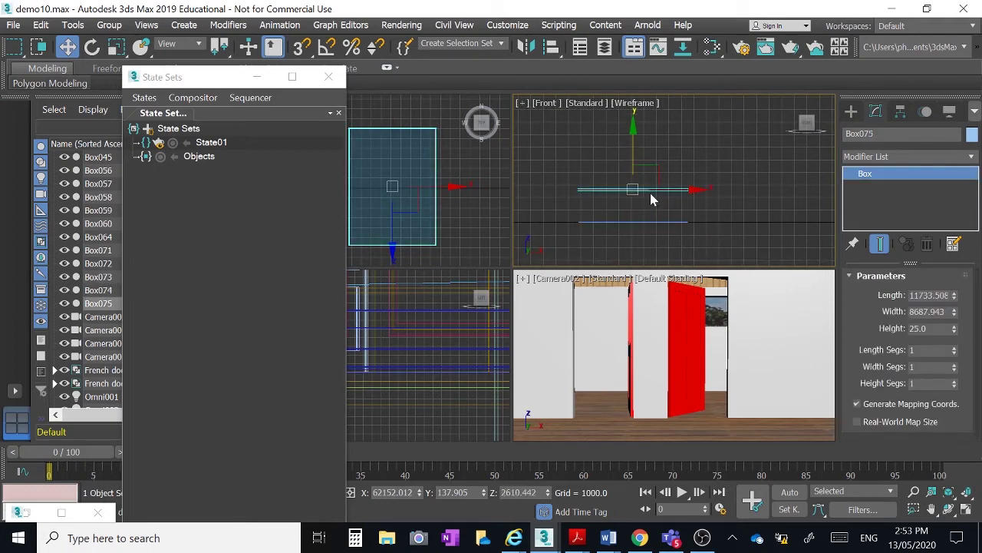
click(967, 510)
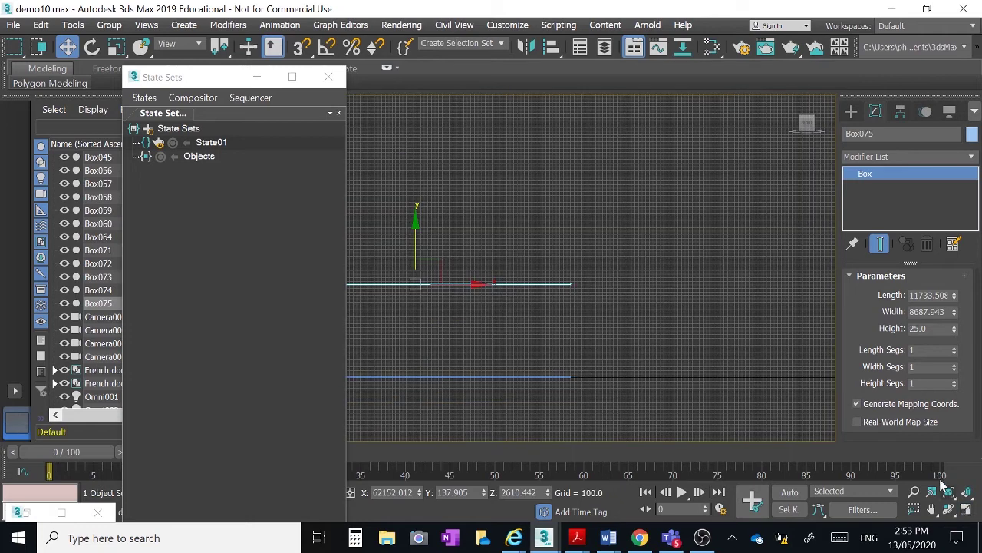
middle_drag(455, 250, 588, 234)
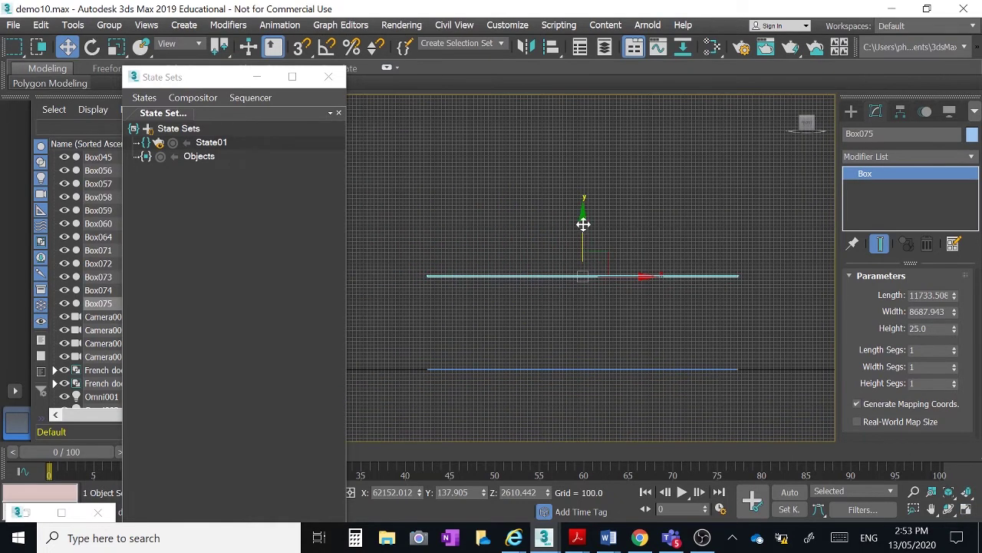
drag(584, 223, 576, 315)
scroll(577, 315, up, 4)
middle_drag(574, 311, 576, 179)
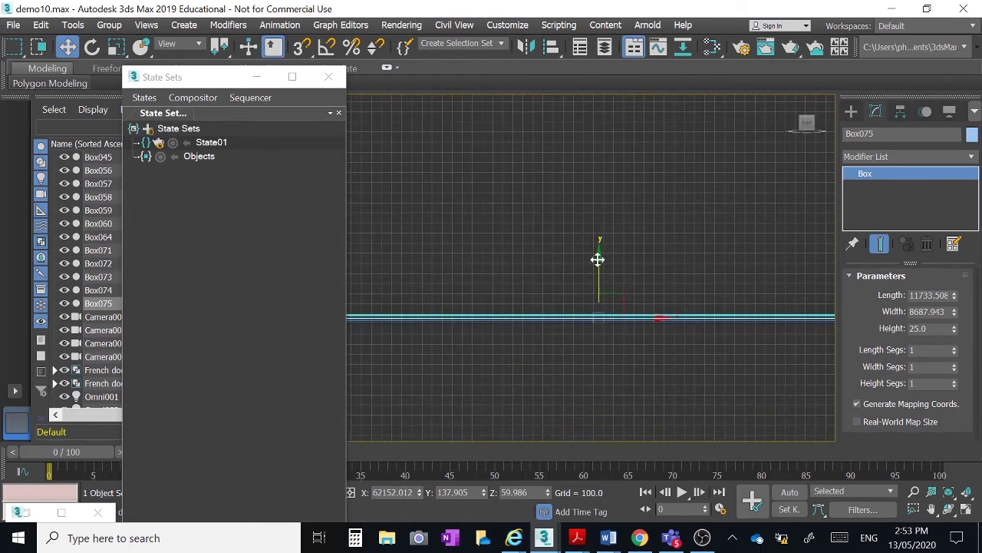
drag(600, 261, 600, 263)
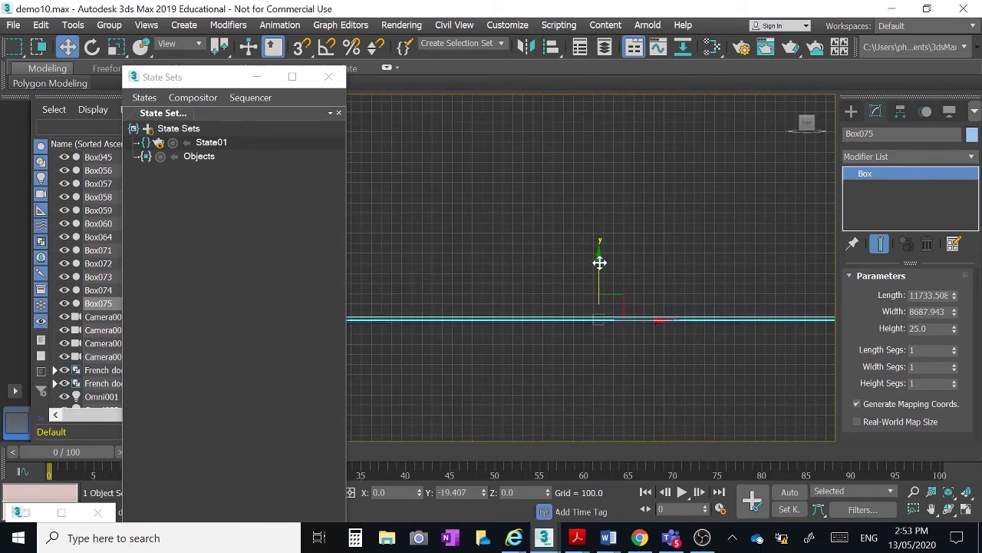
scroll(540, 266, down, 3)
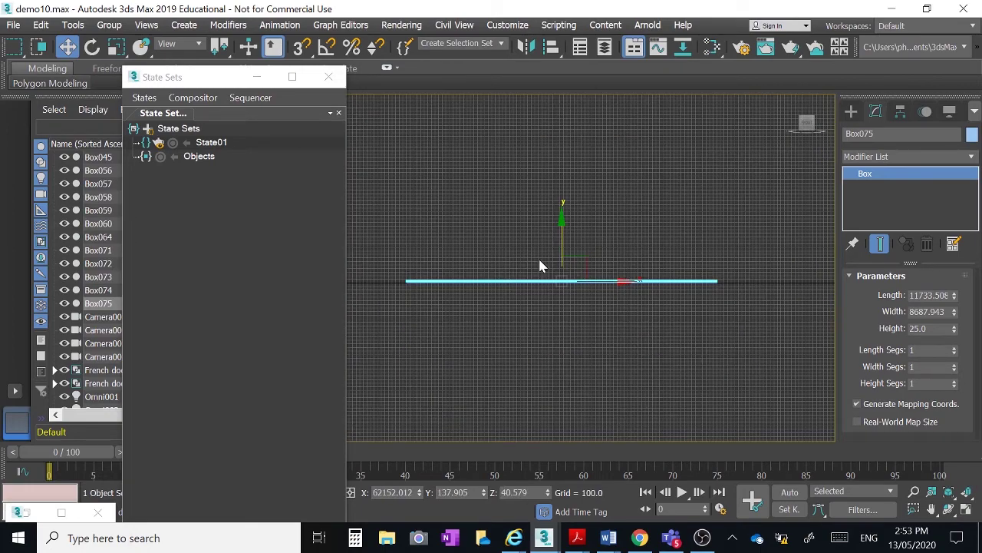
Select both boxes and group them under the name 'Floor'
click(430, 228)
drag(384, 256, 752, 310)
click(107, 25)
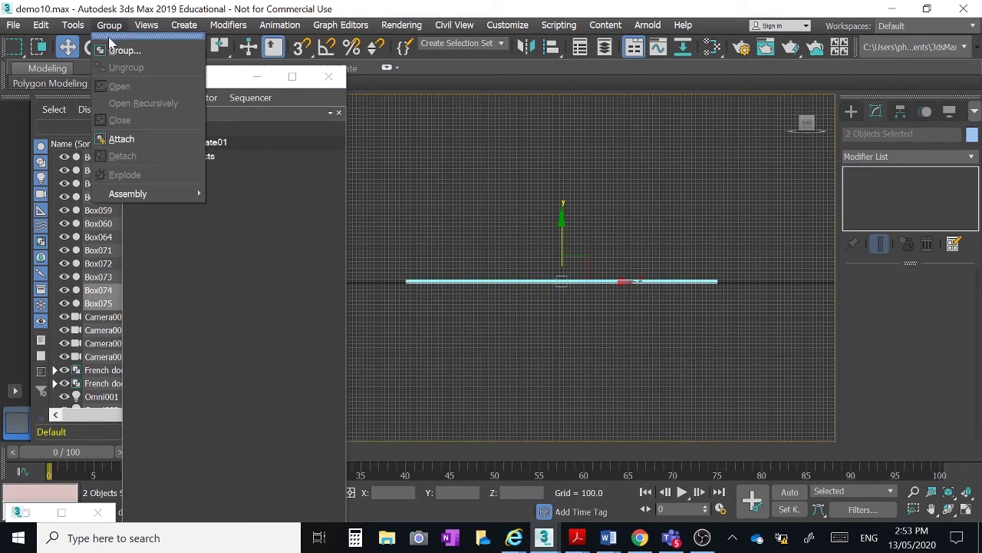
click(123, 49)
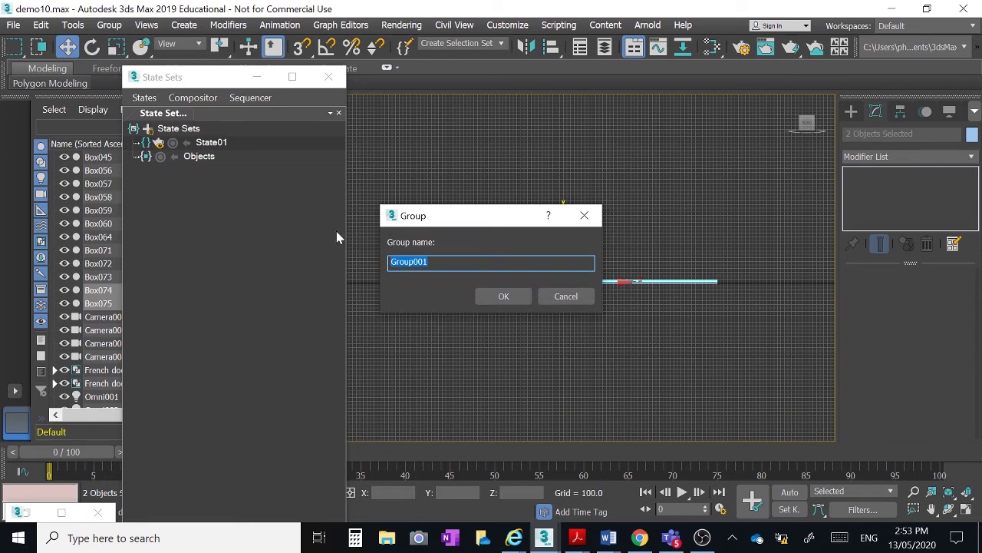
text(Floor)
key(Return)
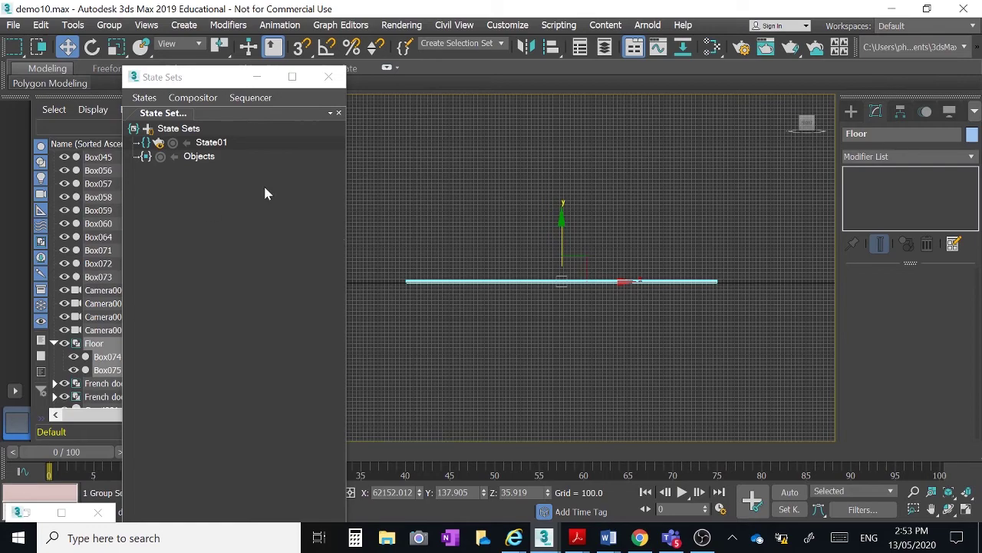
Slide the Floor group left along X beneath the room's walls and doorways, then restore four viewports
click(257, 77)
scroll(357, 247, down, 6)
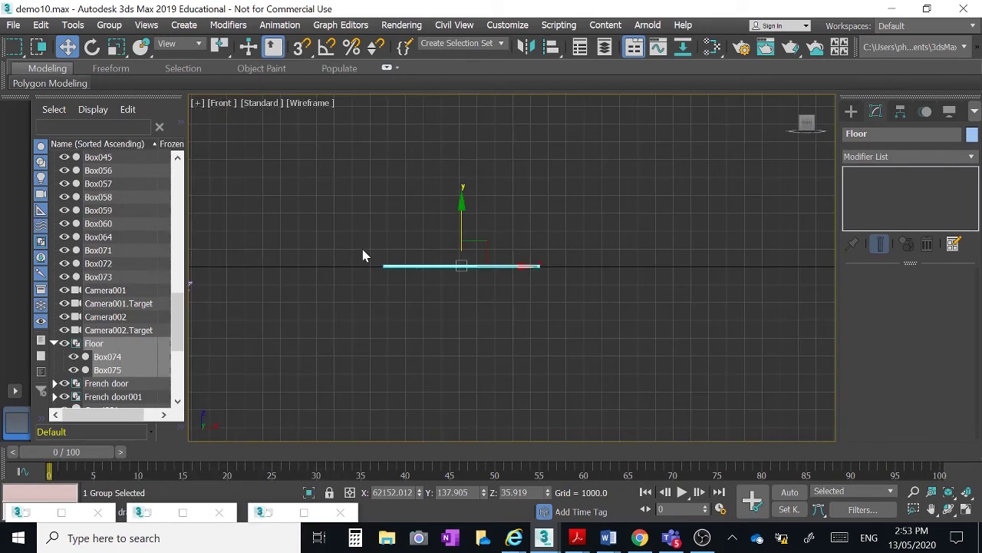
middle_drag(361, 244, 580, 283)
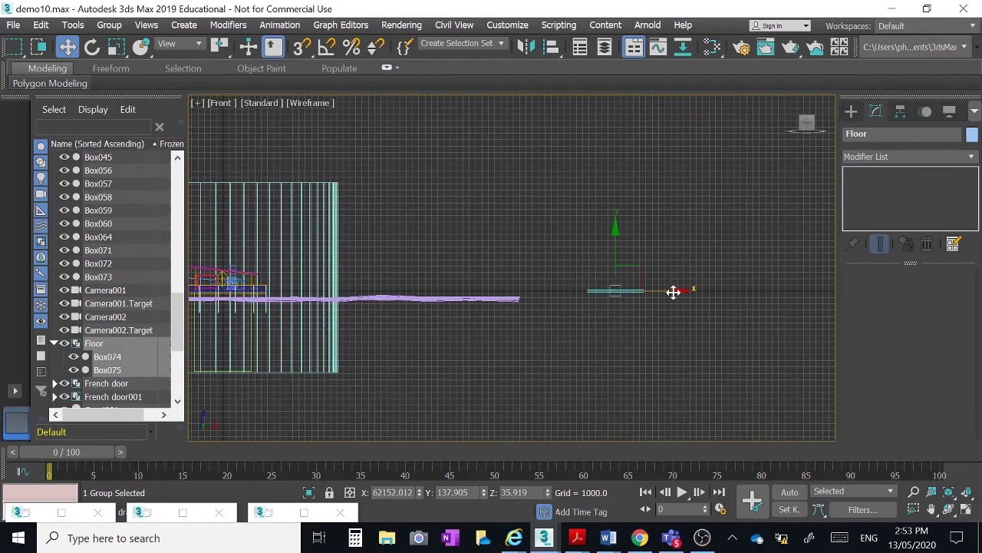
drag(673, 291, 314, 303)
middle_drag(439, 332, 620, 350)
scroll(585, 329, up, 8)
middle_drag(609, 293, 700, 338)
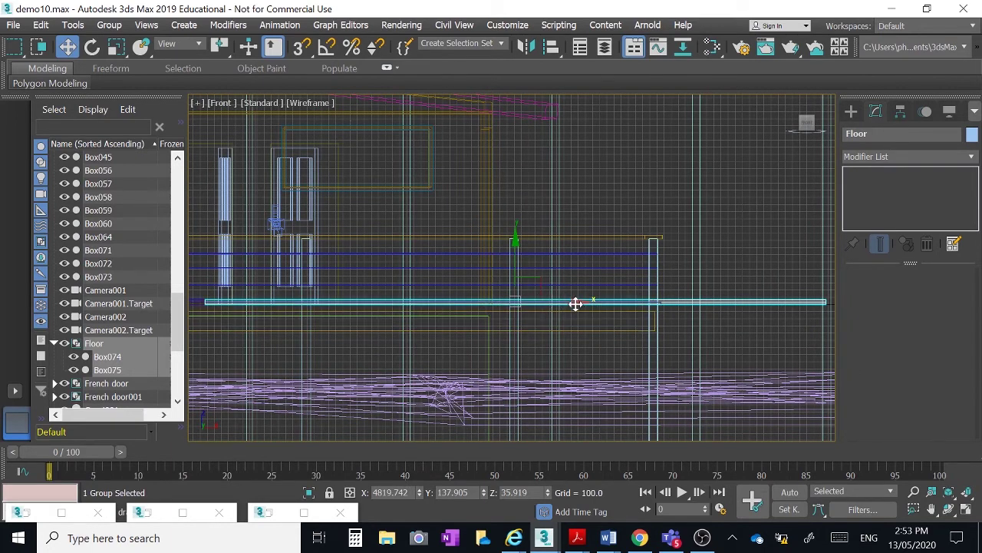
drag(575, 302, 237, 287)
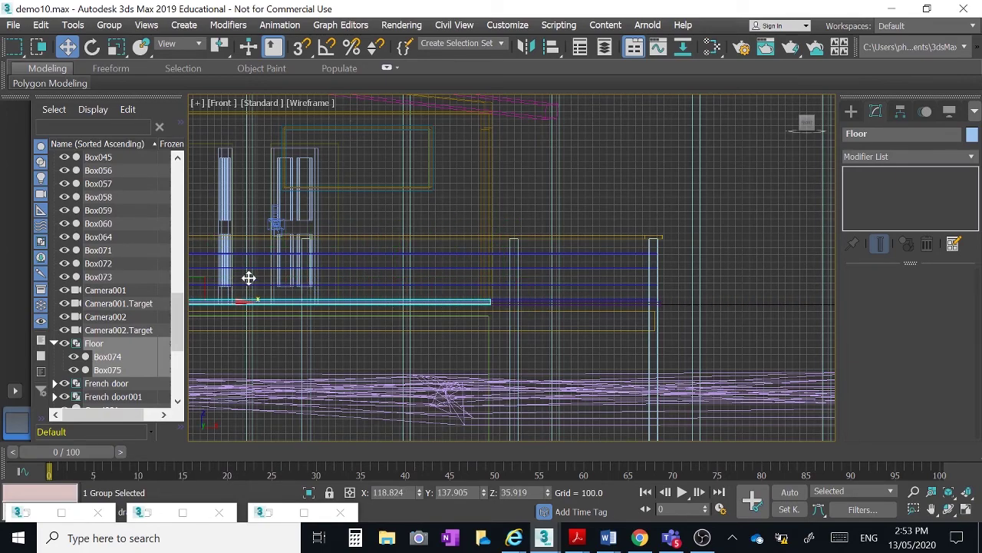
middle_drag(261, 277, 578, 263)
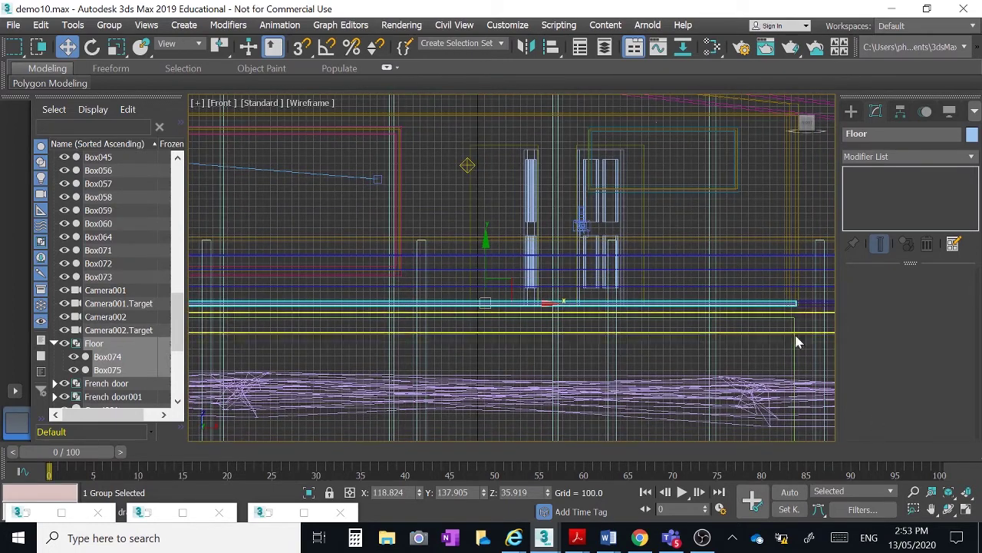
click(966, 509)
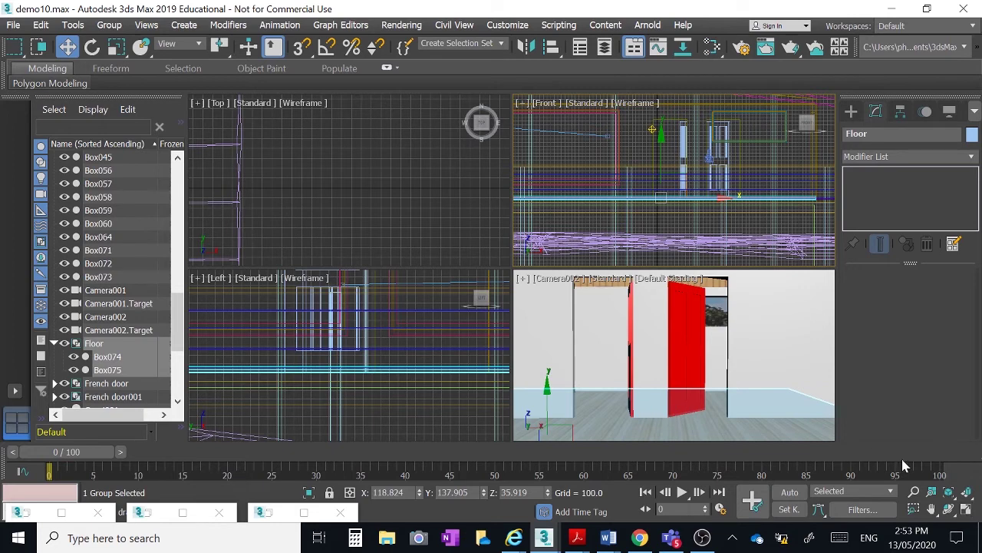
In the maximized camera view, raise the Floor group along Z to 48.476 to meet the wall bases
click(747, 375)
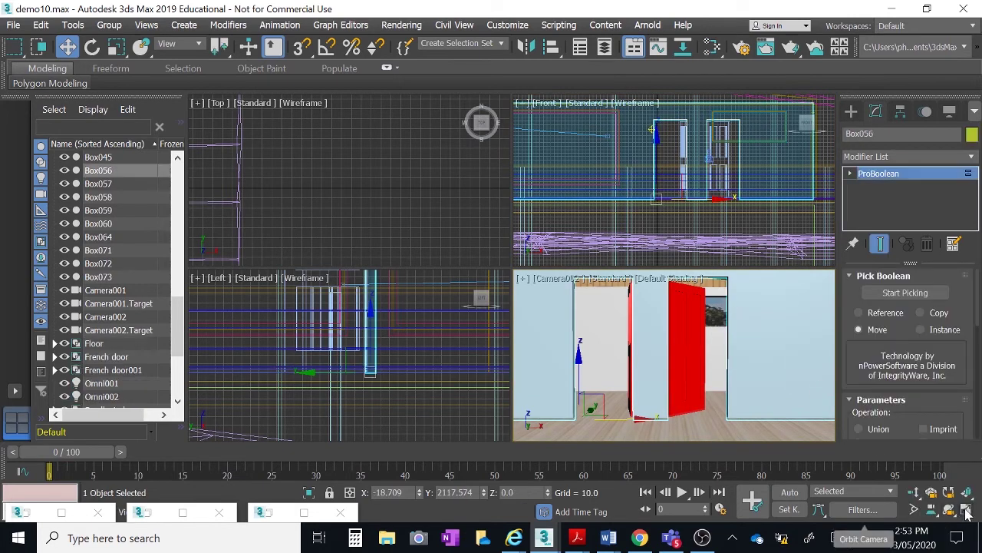
click(966, 512)
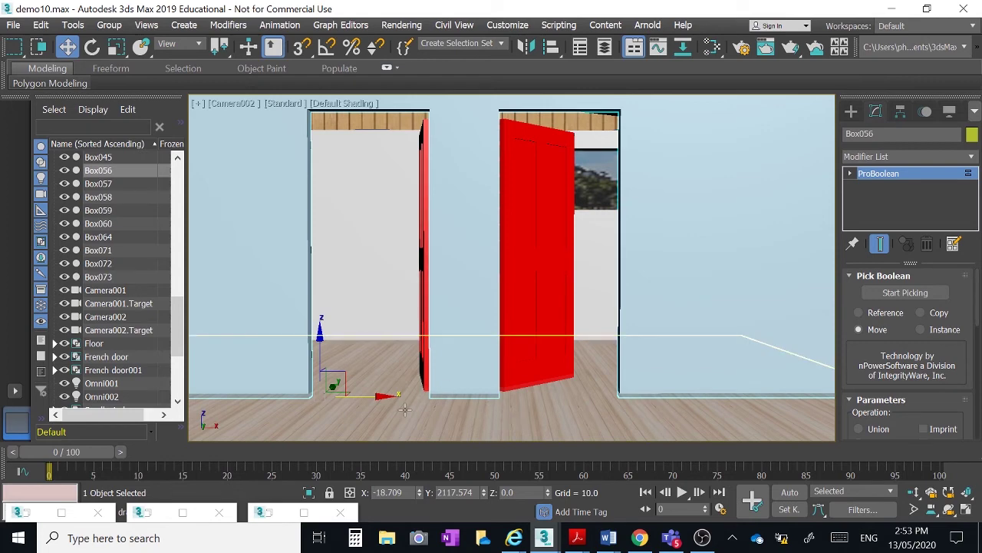
drag(321, 364, 323, 352)
right_click(324, 352)
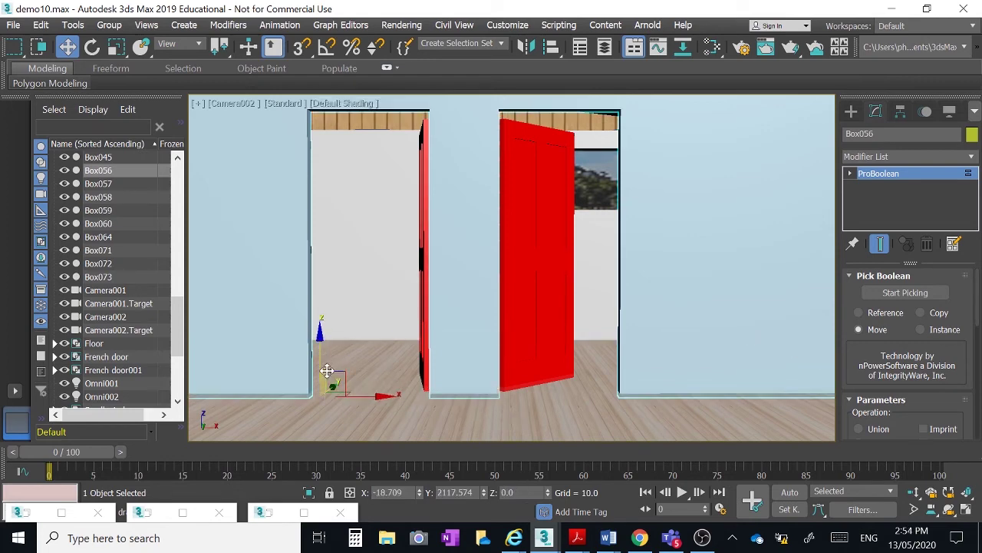
click(375, 412)
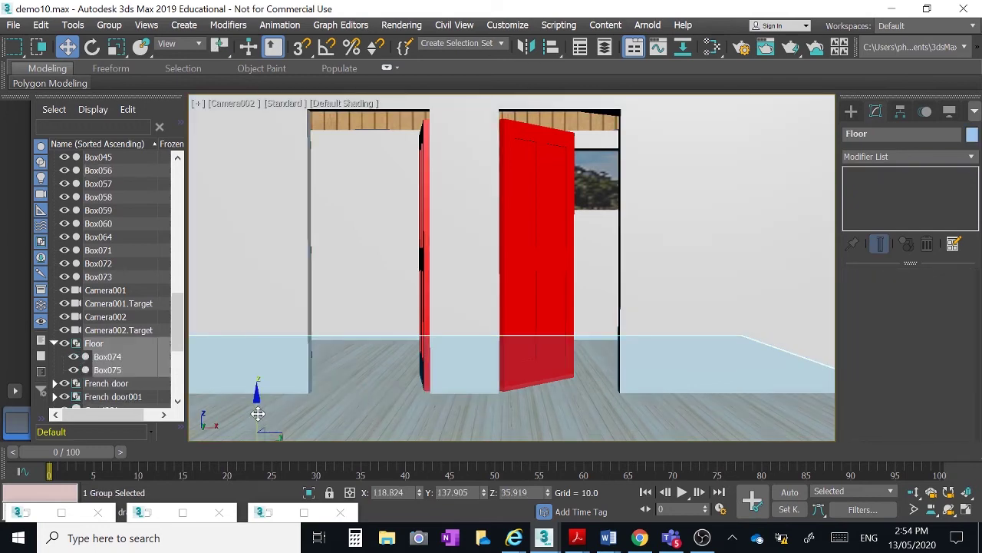
drag(254, 412, 267, 412)
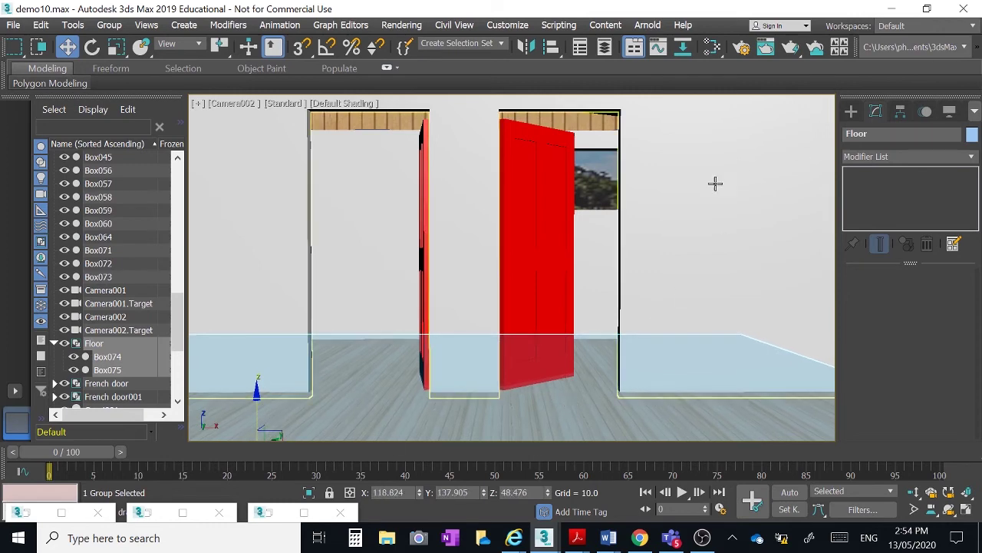